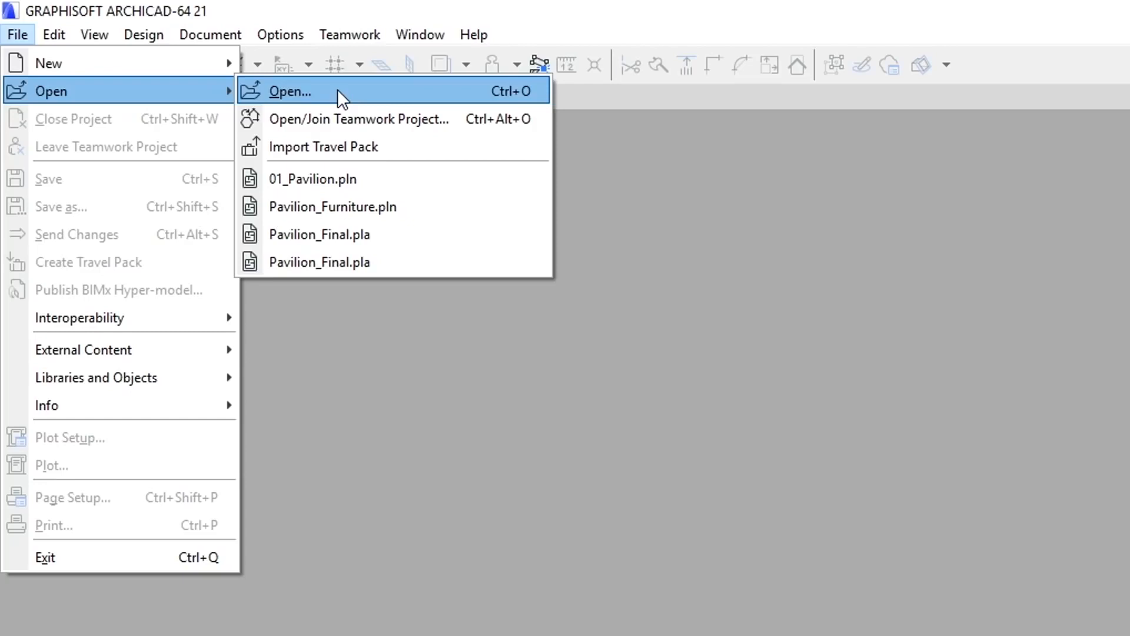
Open the project file 01_Pavilion.pln and accept its conversion to an Education version
click(338, 90)
click(405, 123)
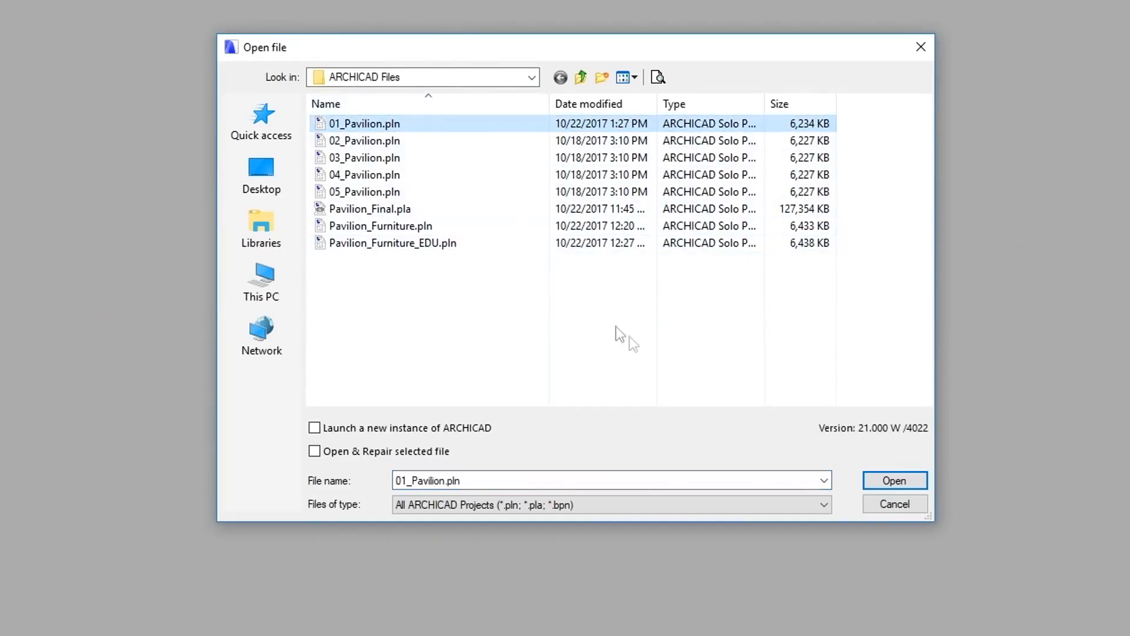
click(876, 481)
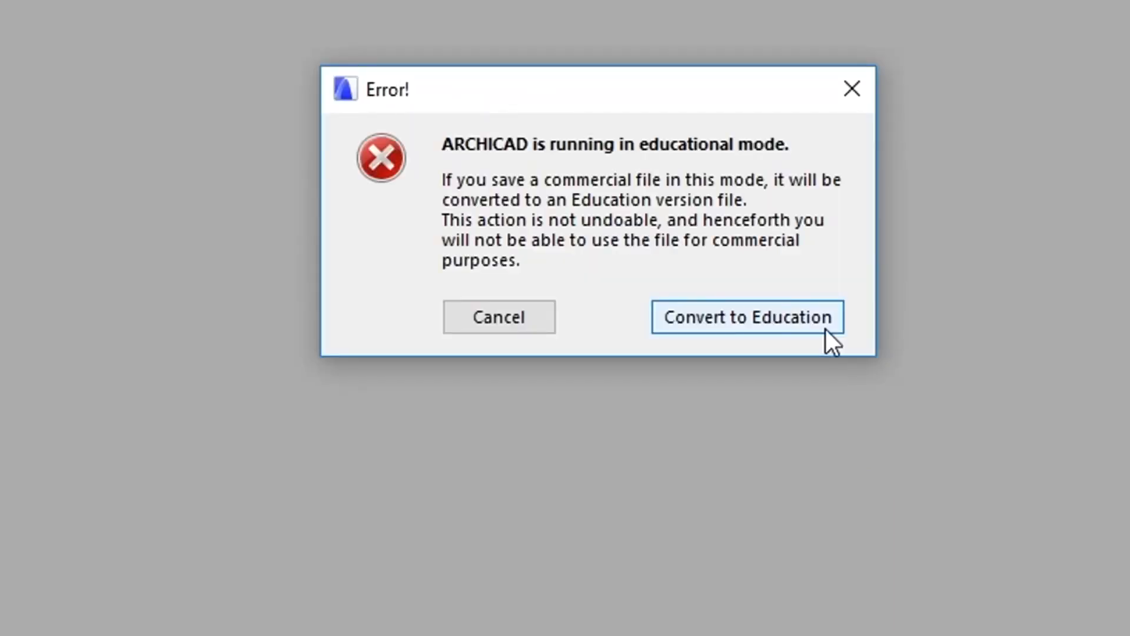
click(826, 328)
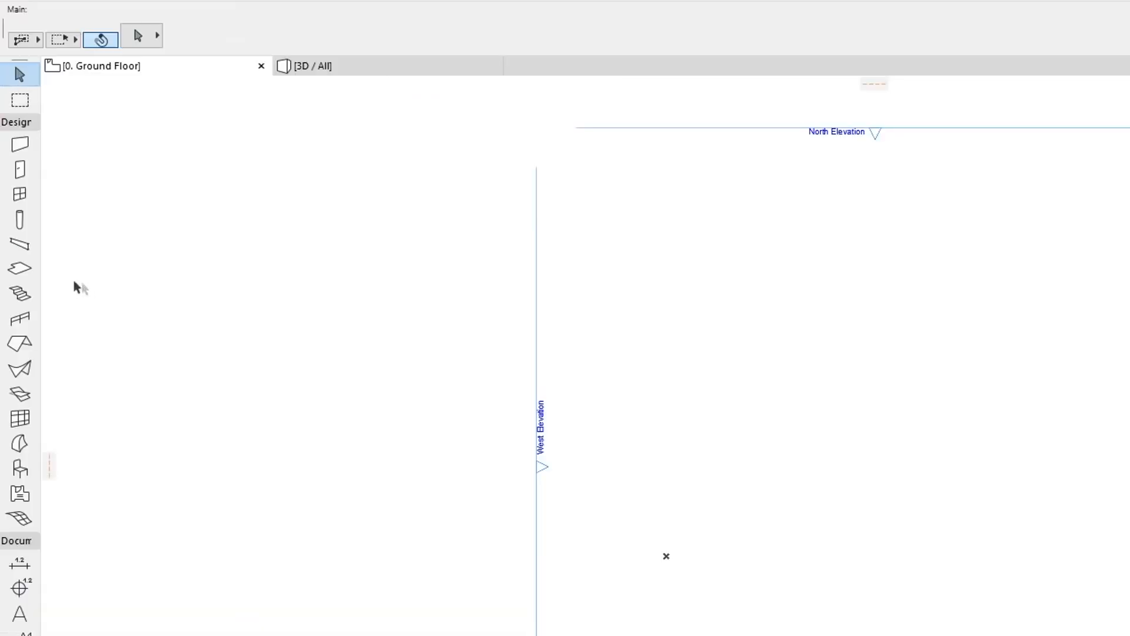
Open the Slab tool's default settings and examine the floor plan, classification, IFC property and layer options
click(20, 269)
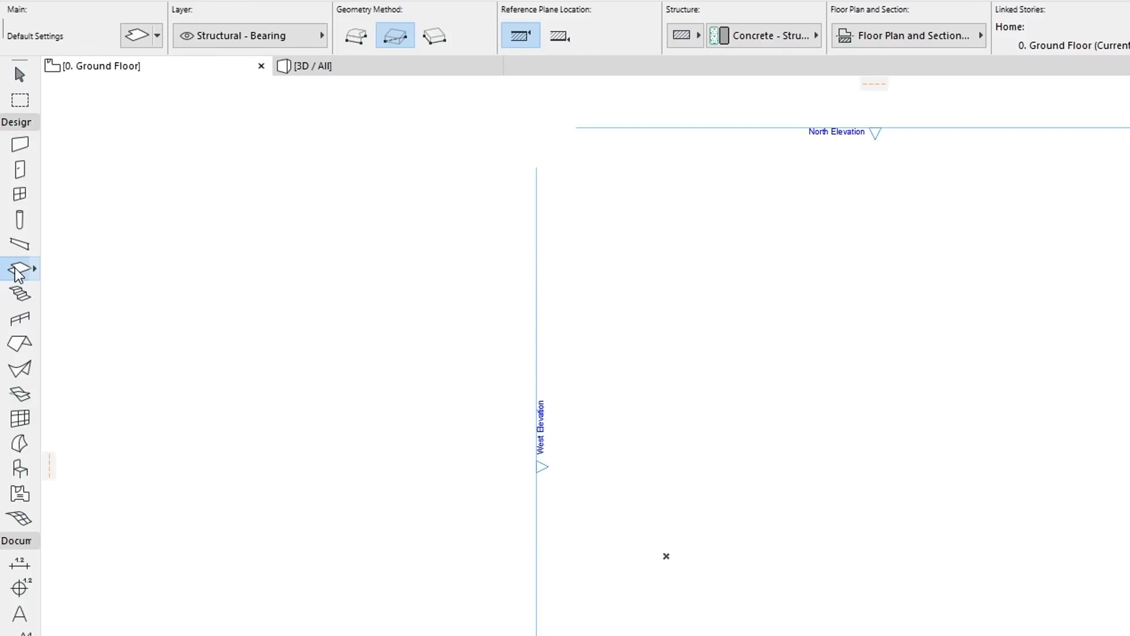
click(138, 36)
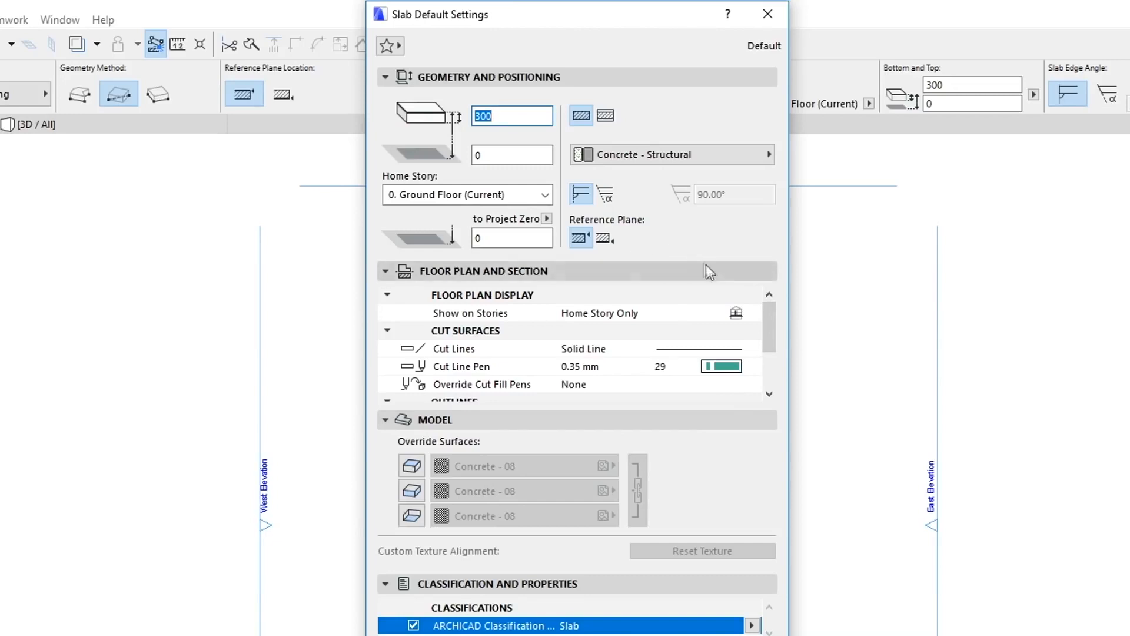
click(772, 320)
drag(772, 320, 780, 374)
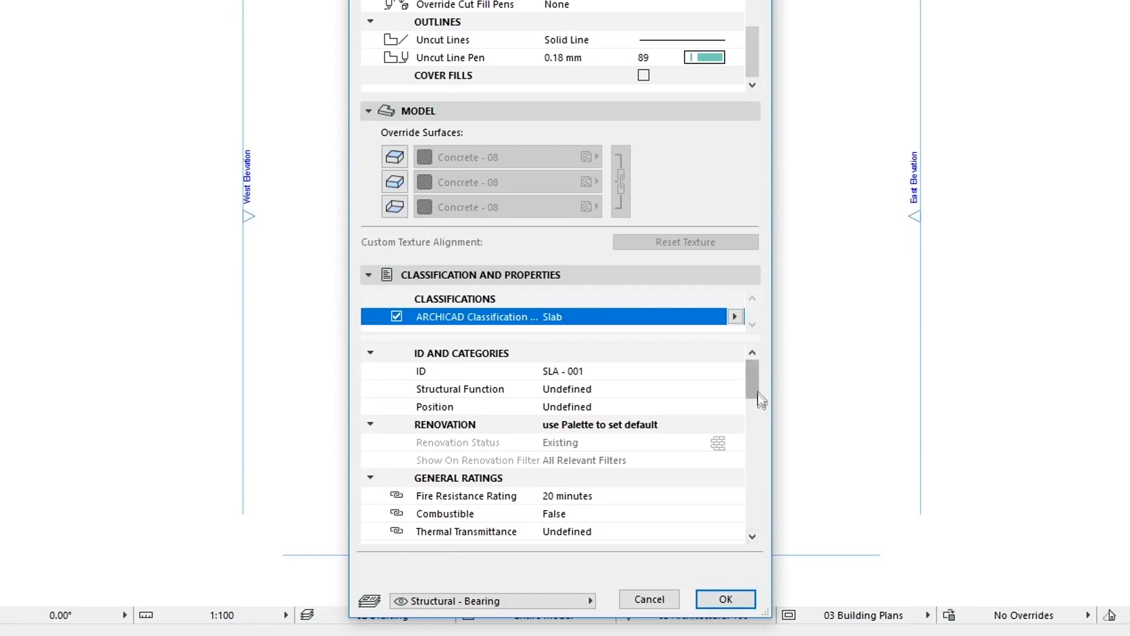
drag(757, 383, 755, 517)
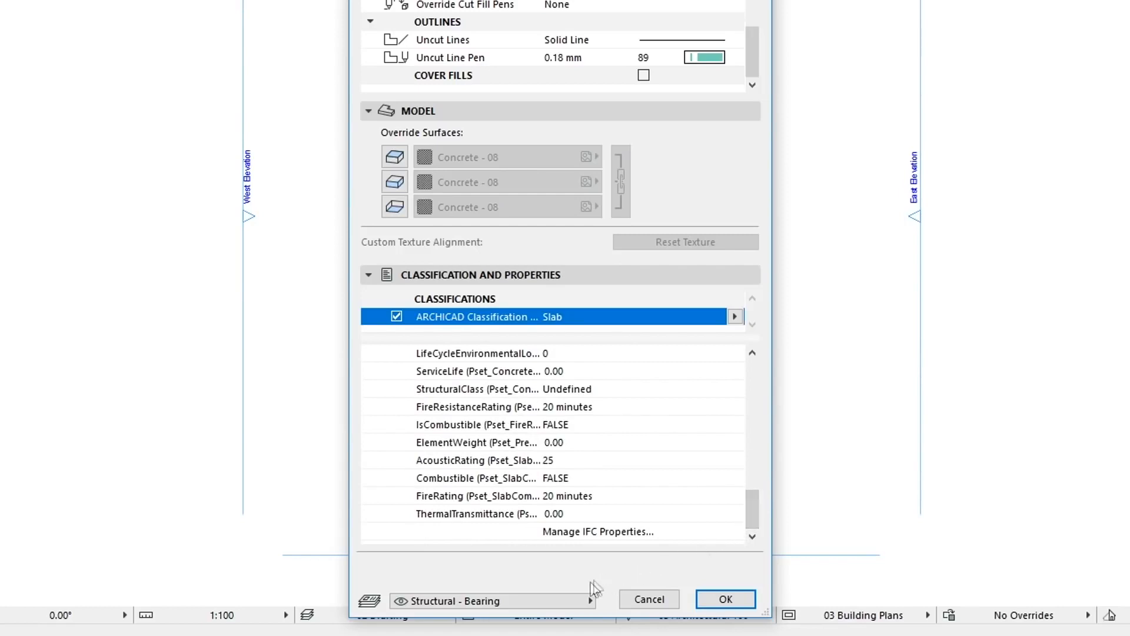
click(567, 600)
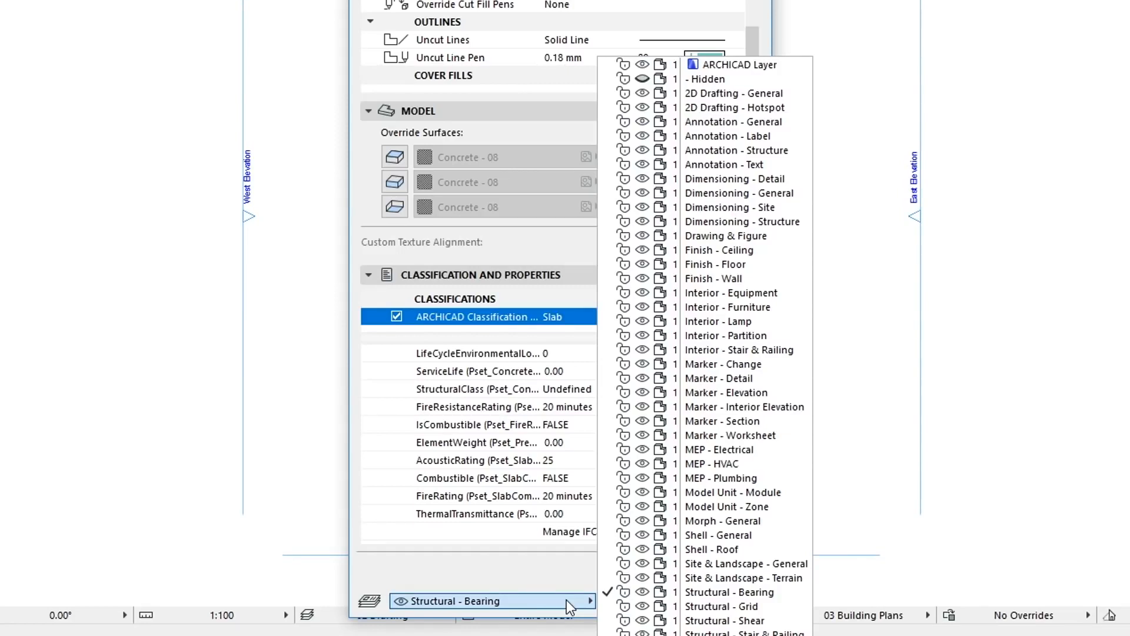
click(567, 599)
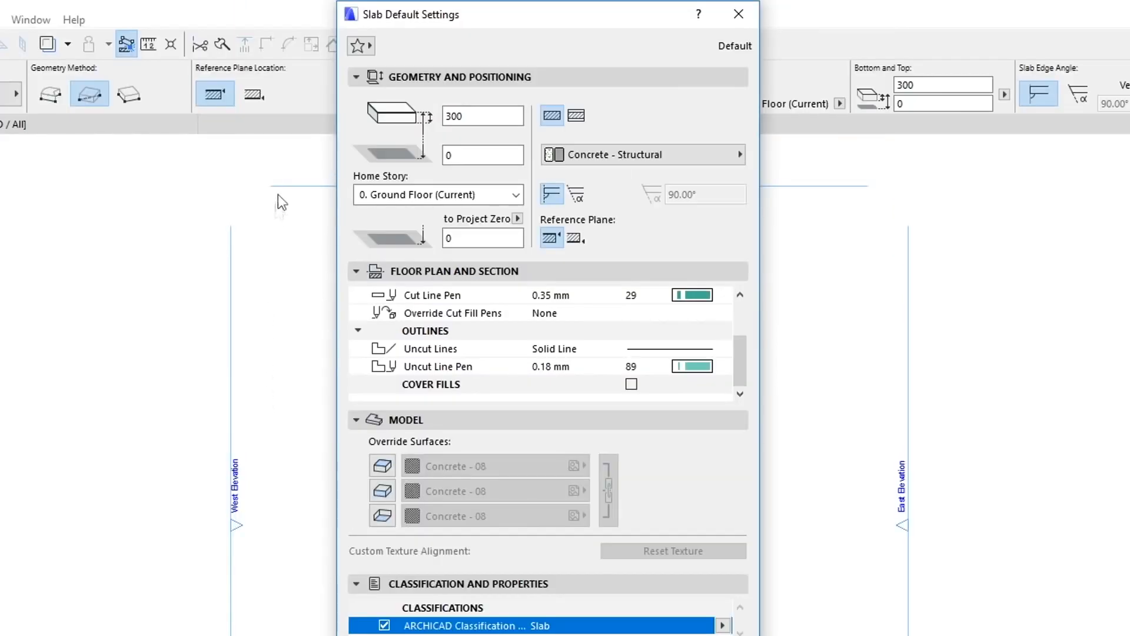
Apply the Floor Slab favorite to the slab default settings and accept them
click(356, 46)
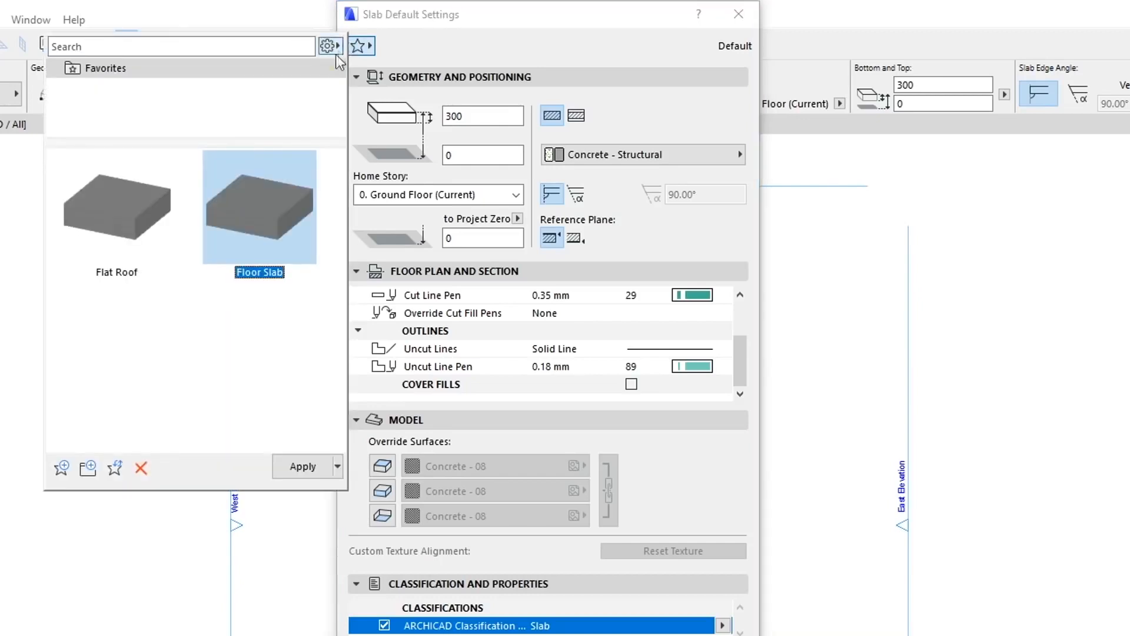
double_click(294, 171)
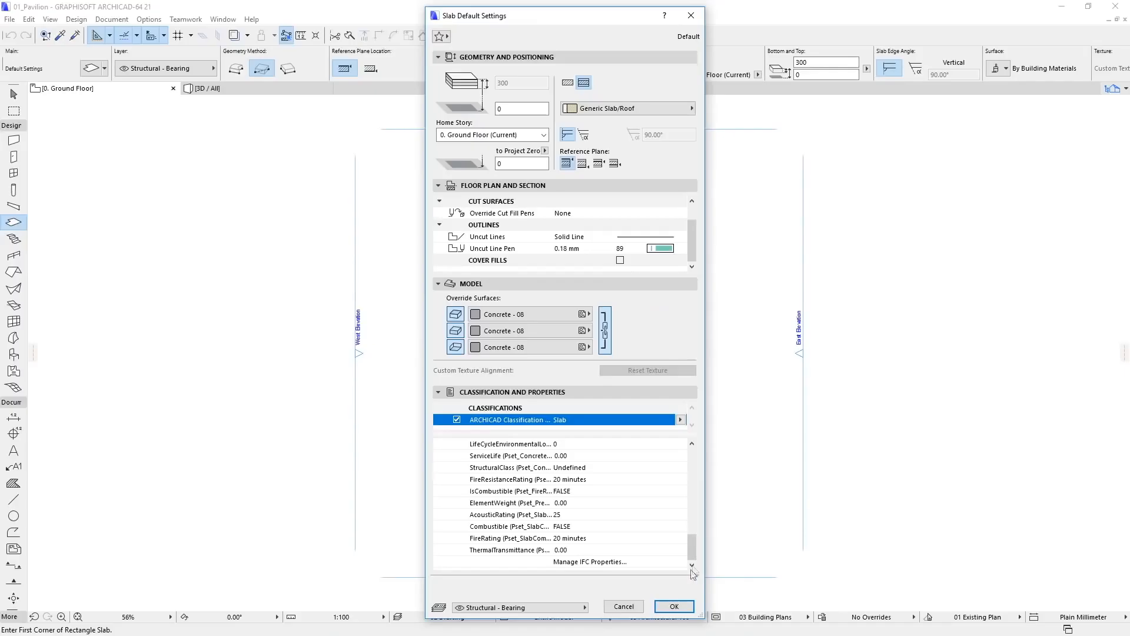
click(681, 605)
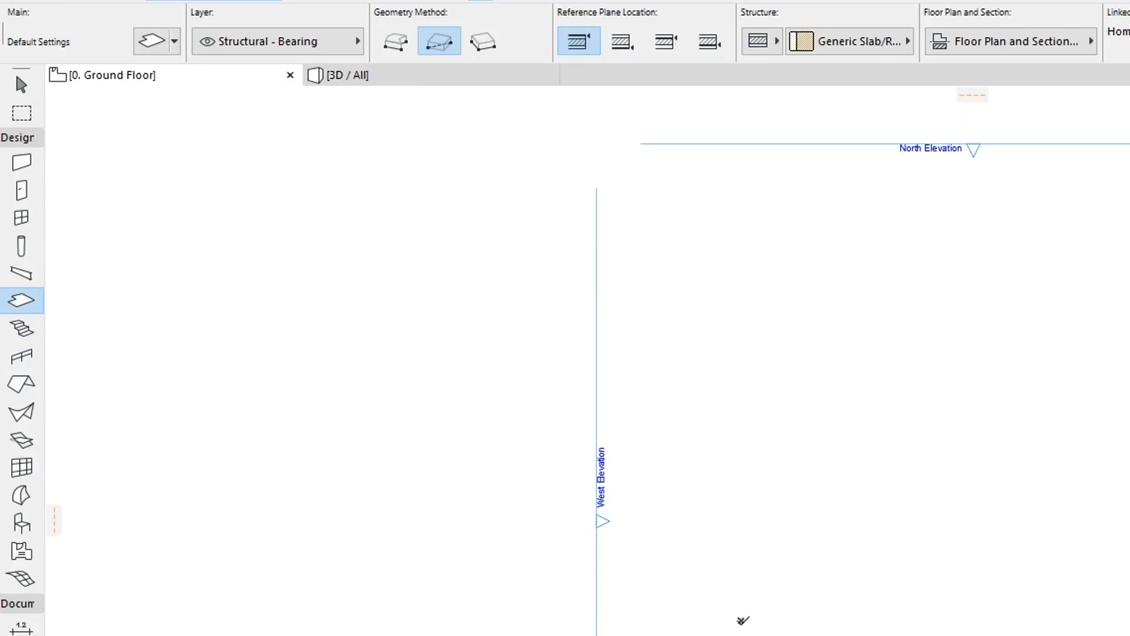
Draw a rectangular slab from the project origin, 21000 wide and 9000 deep
click(740, 617)
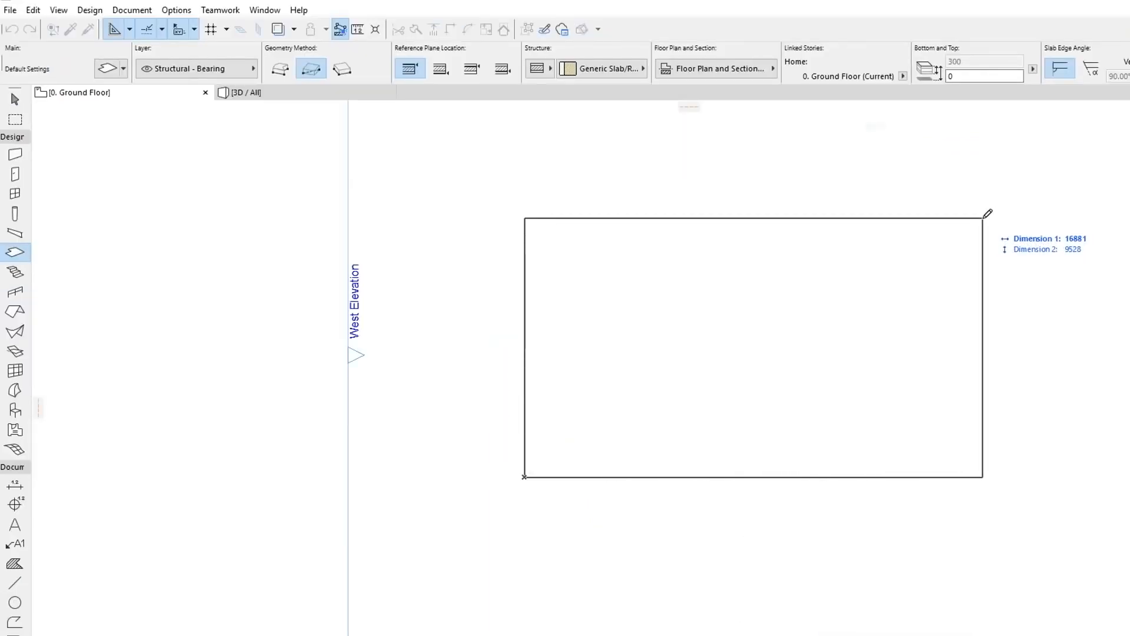
text(21000)
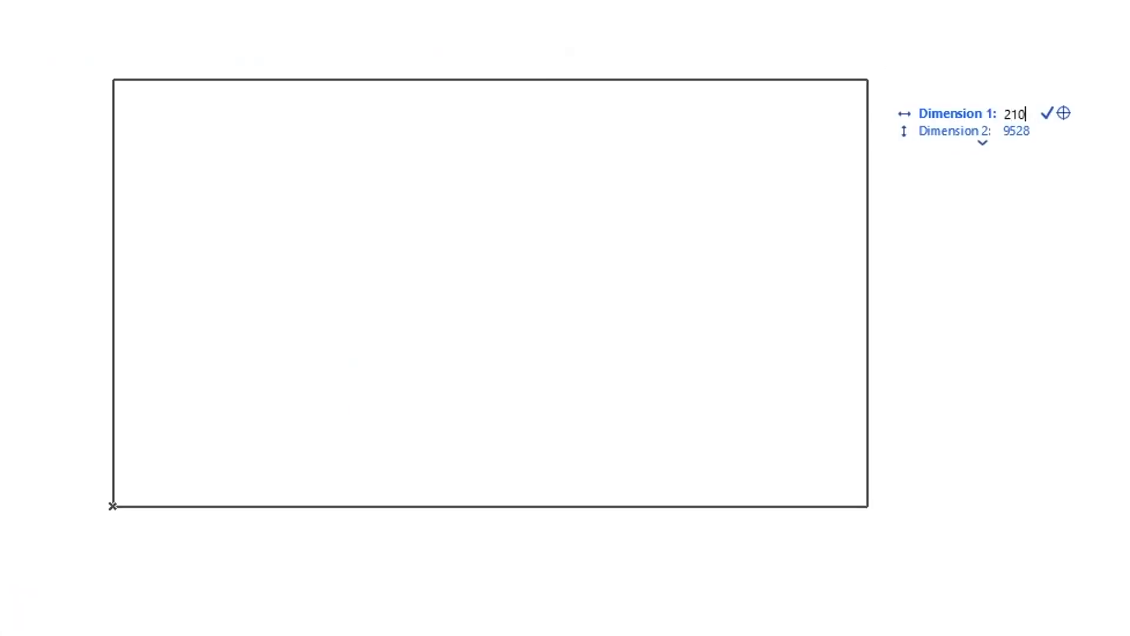
key(Tab)
text(9000)
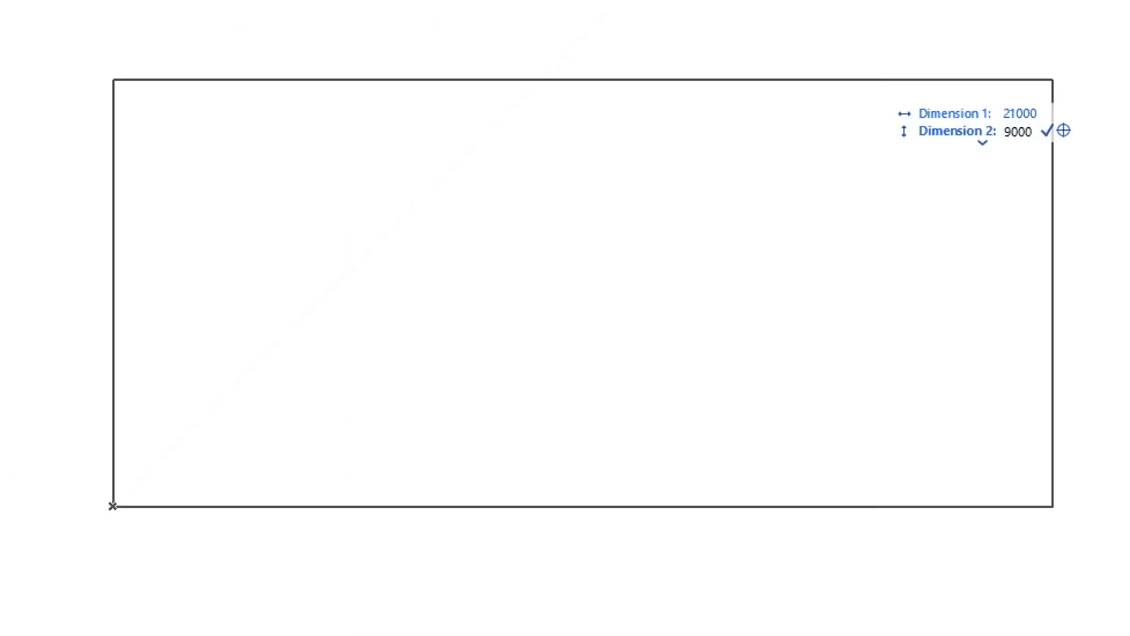
key(Return)
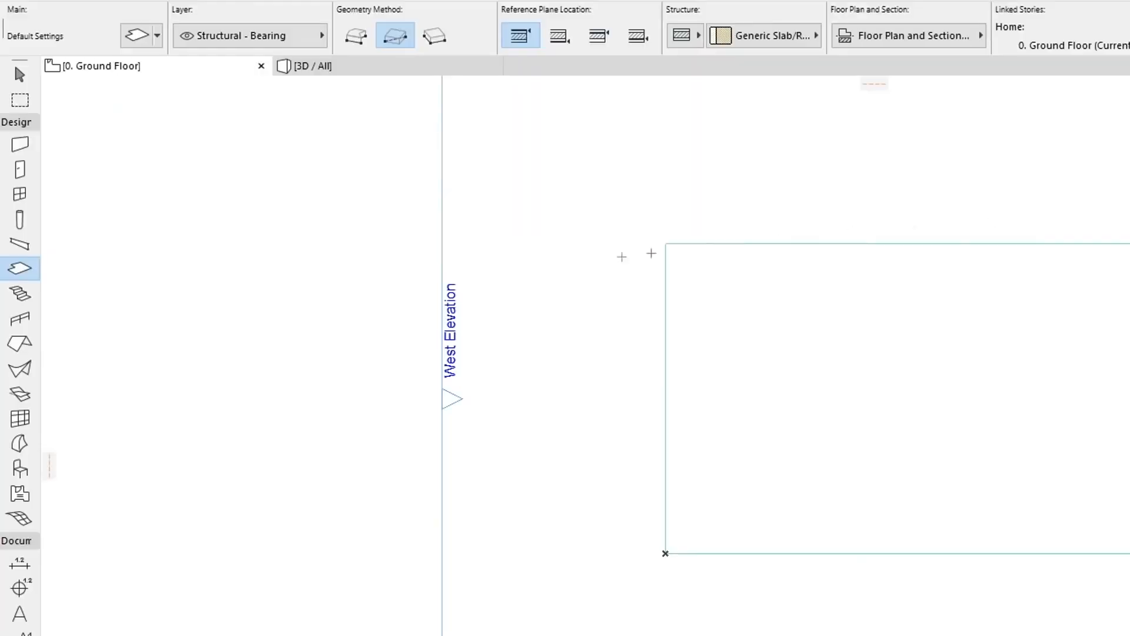
Place a column from the Steel Column favorite at X coordinate 1500, offset 120 outward from the slab's upper edge
click(31, 224)
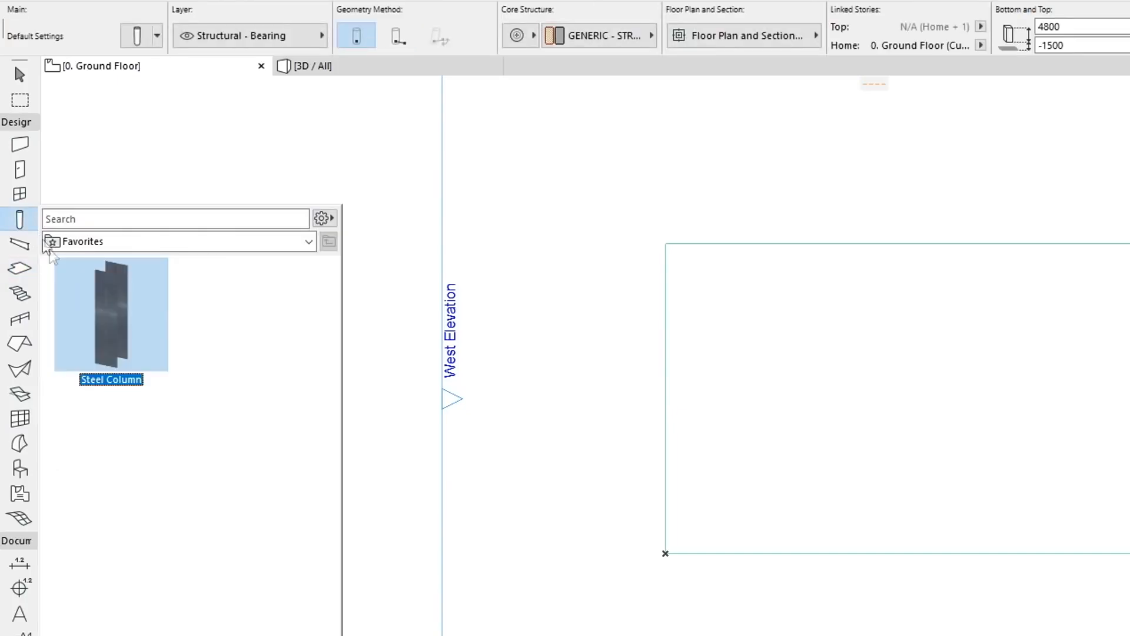
click(81, 289)
scroll(530, 236, up, 2)
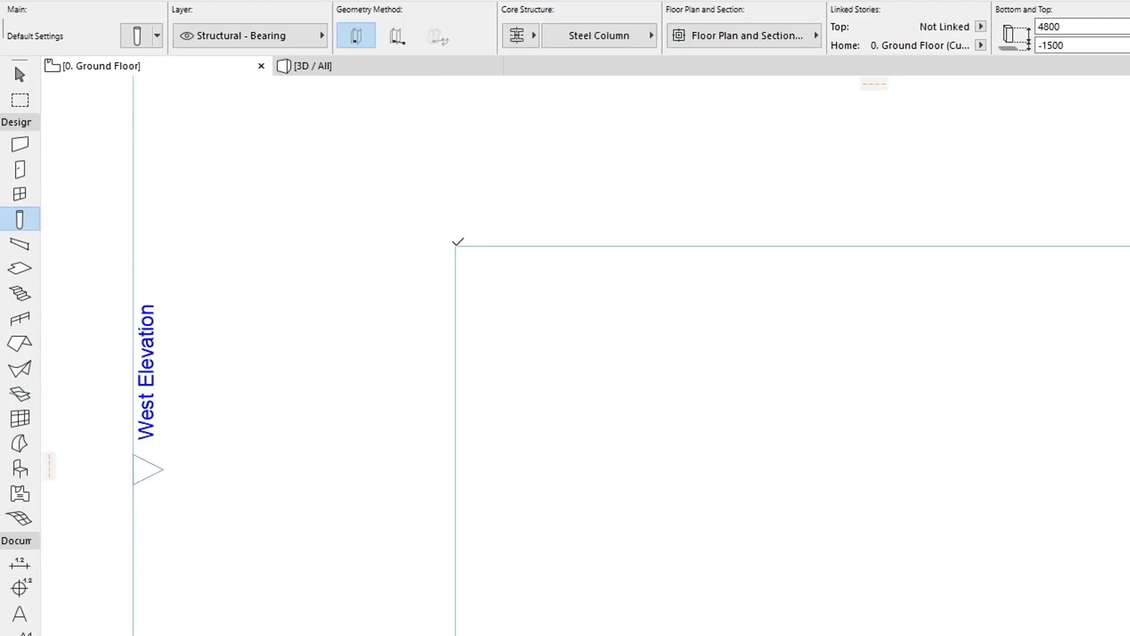
text(x)
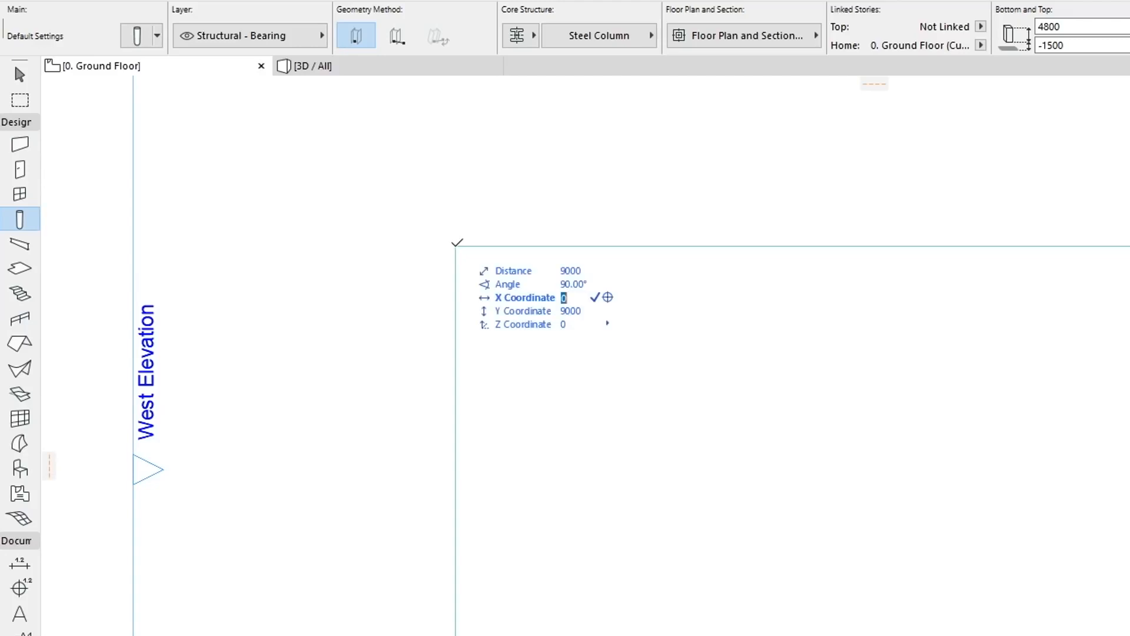
text(1)
text(500)
text(y120)
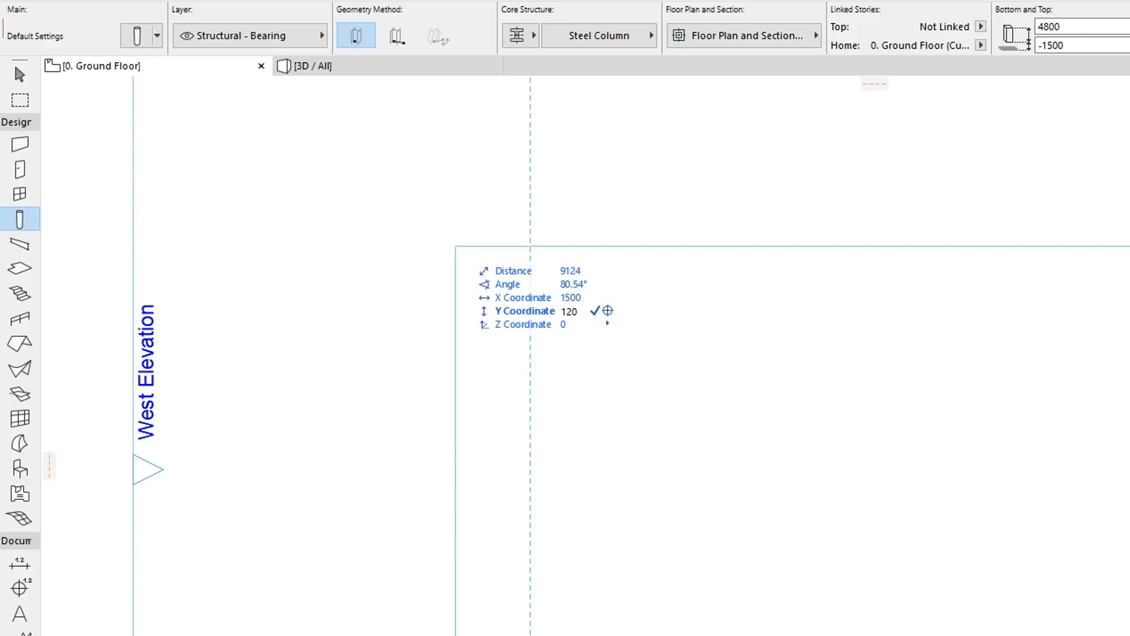
key(Return)
click(529, 240)
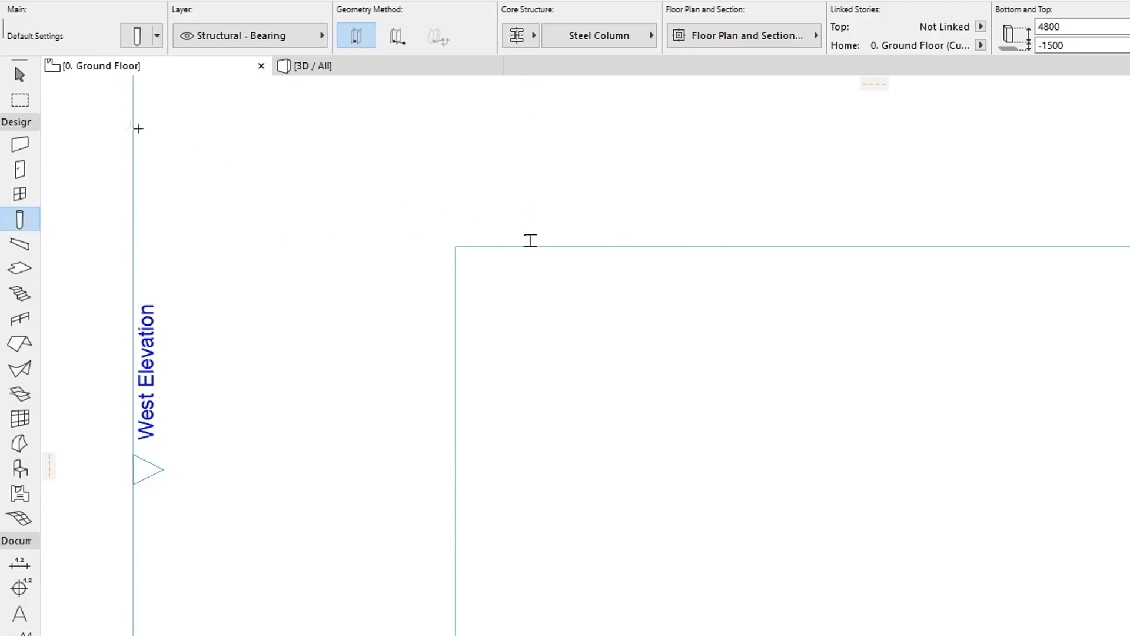
Mirror a copy of the steel column about the slab's vertical centre line, starting at the upper edge's midpoint, and clear the selection
click(32, 78)
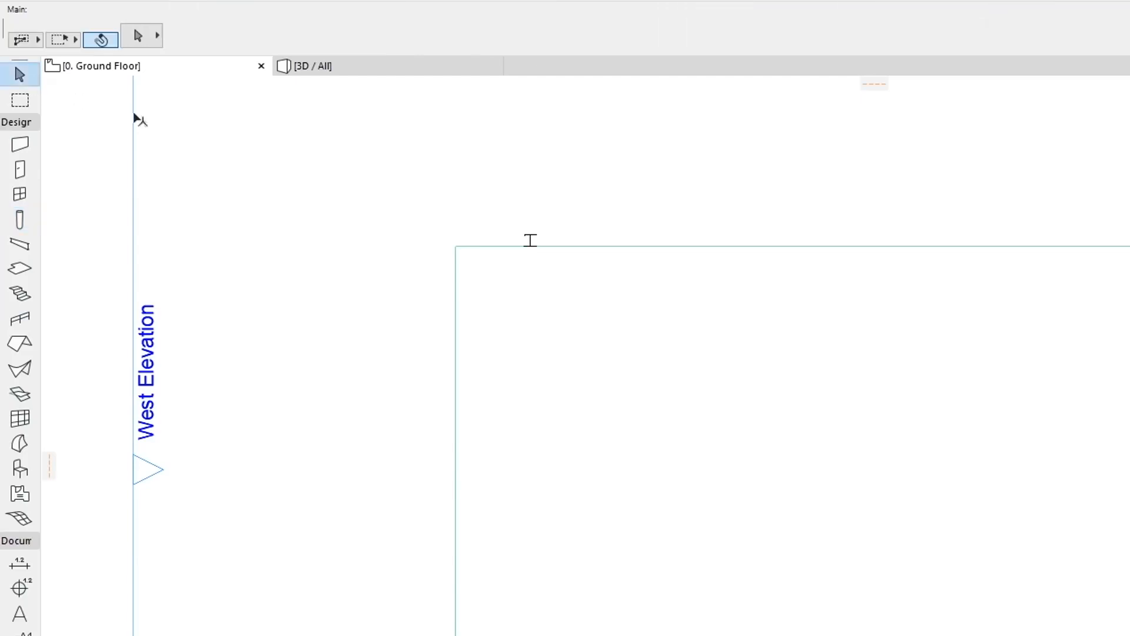
click(530, 239)
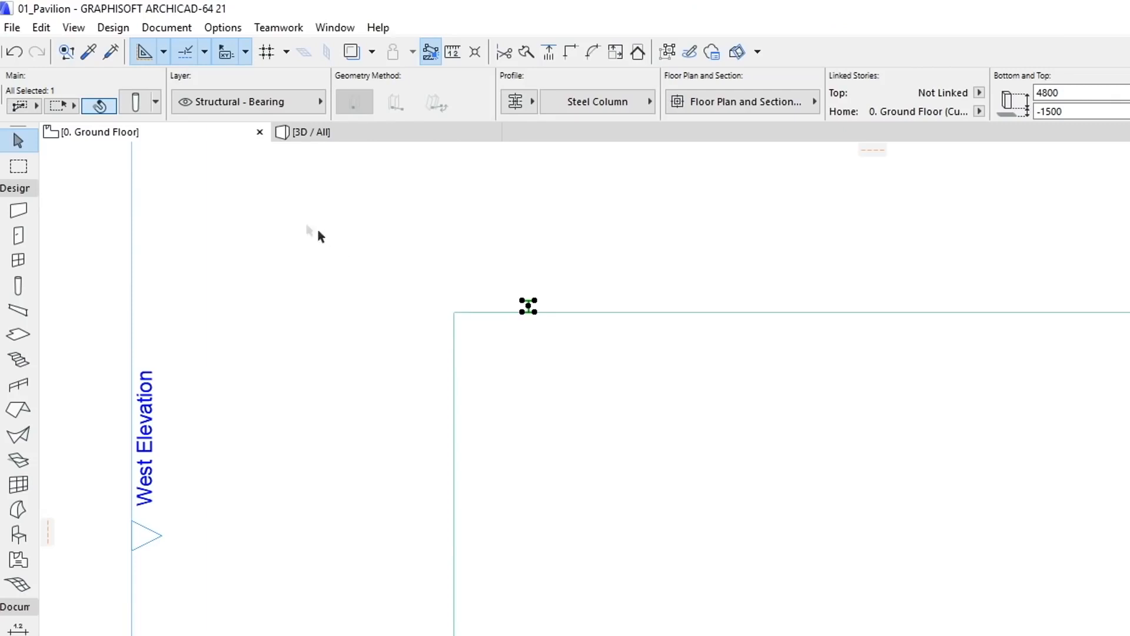
click(42, 27)
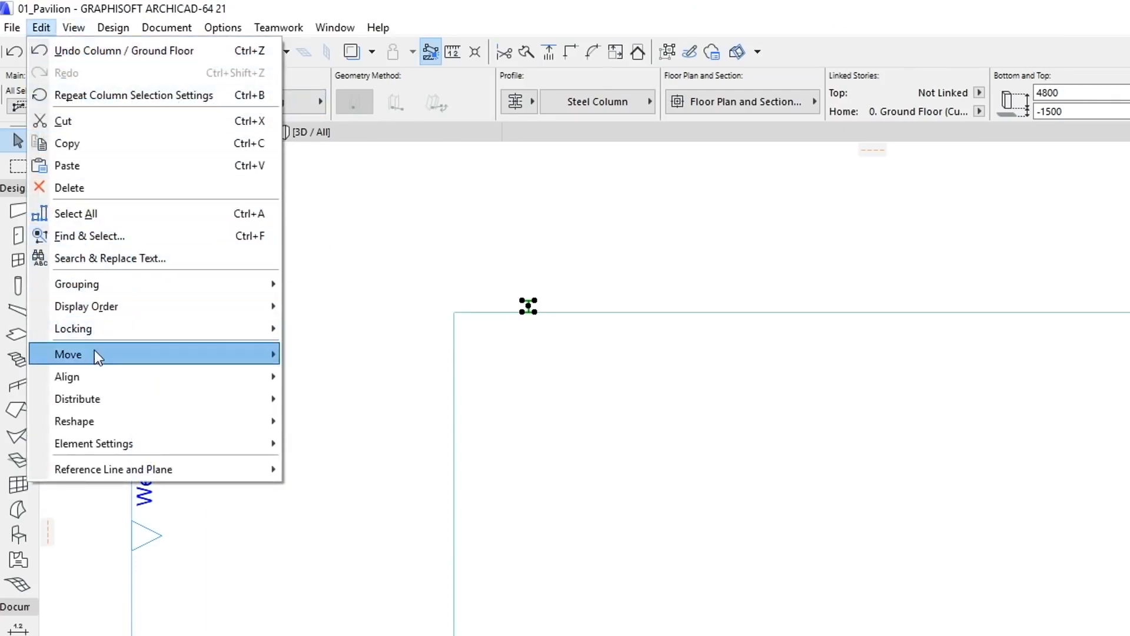
mouse_move(94, 351)
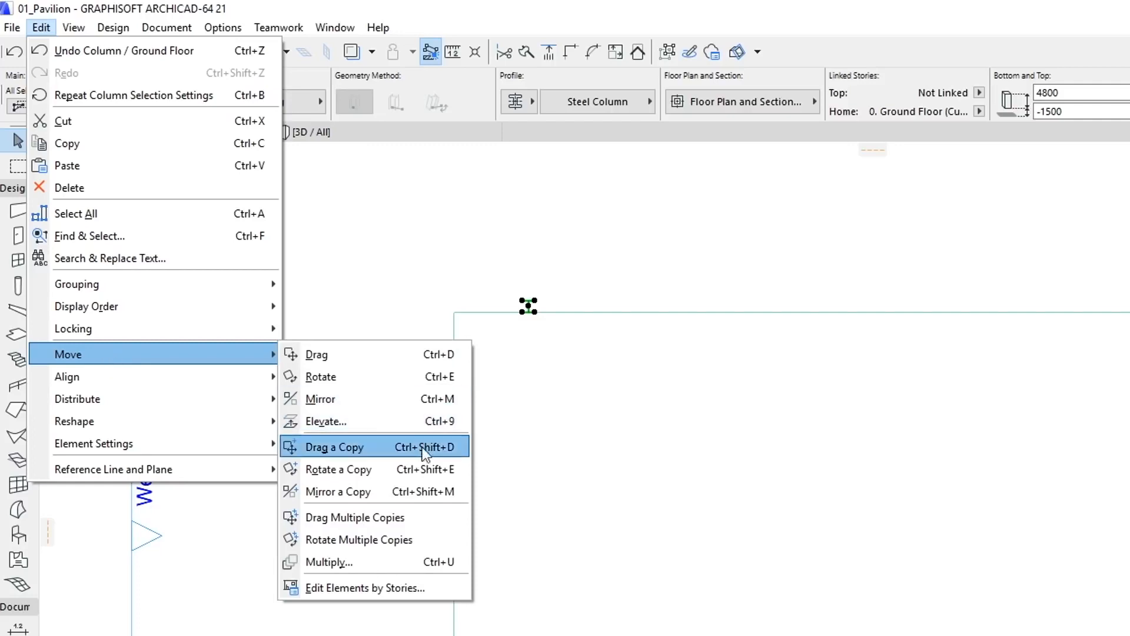
click(427, 490)
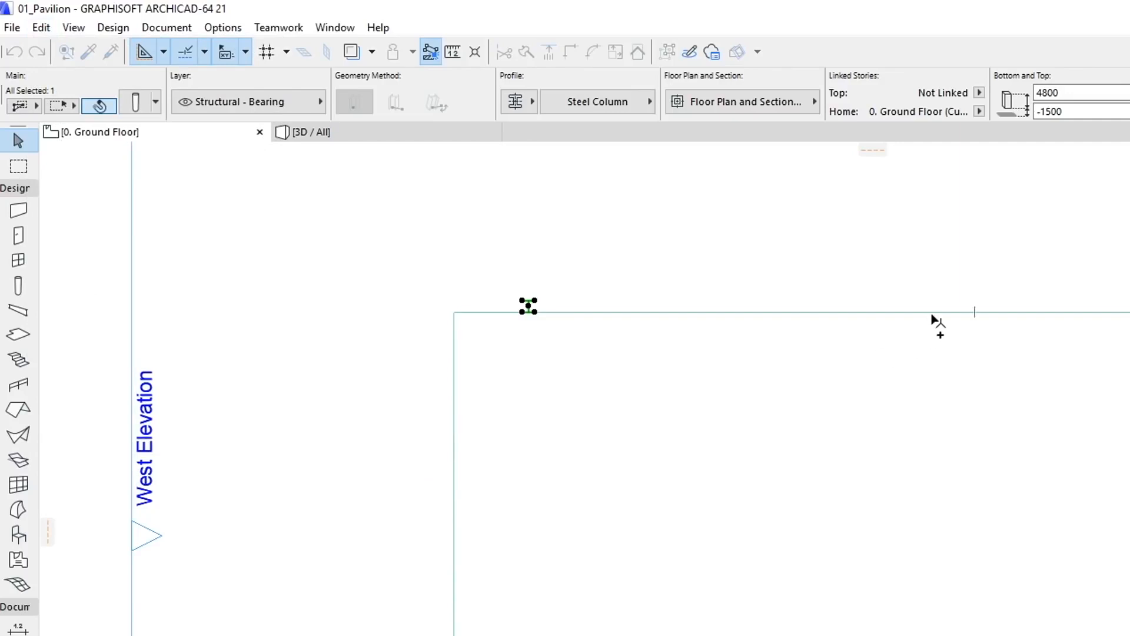
click(975, 312)
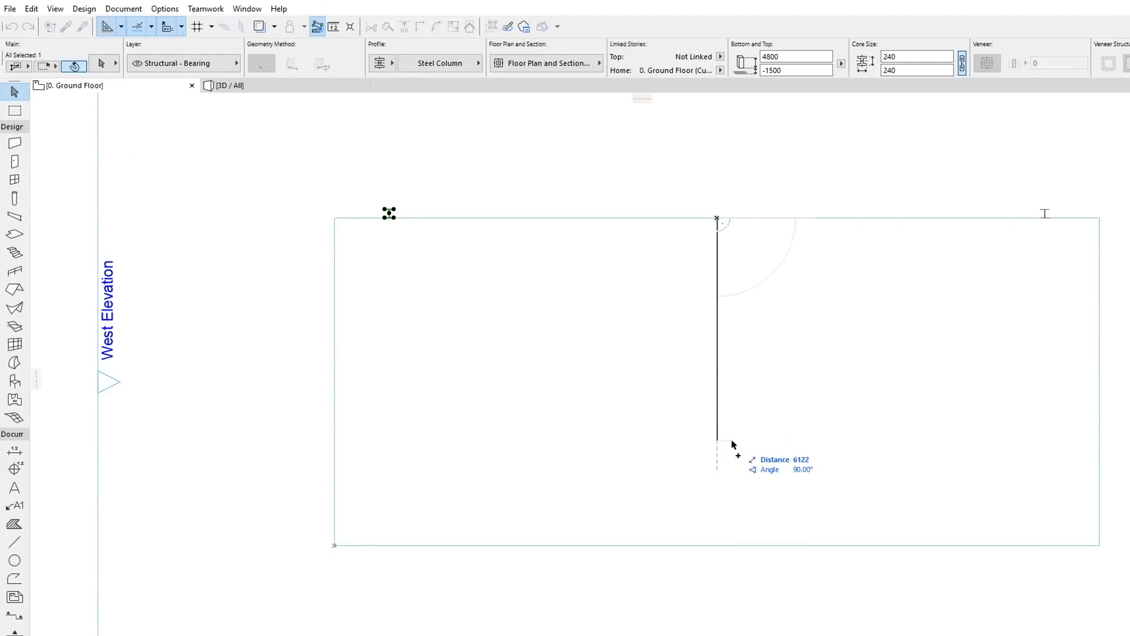
click(732, 440)
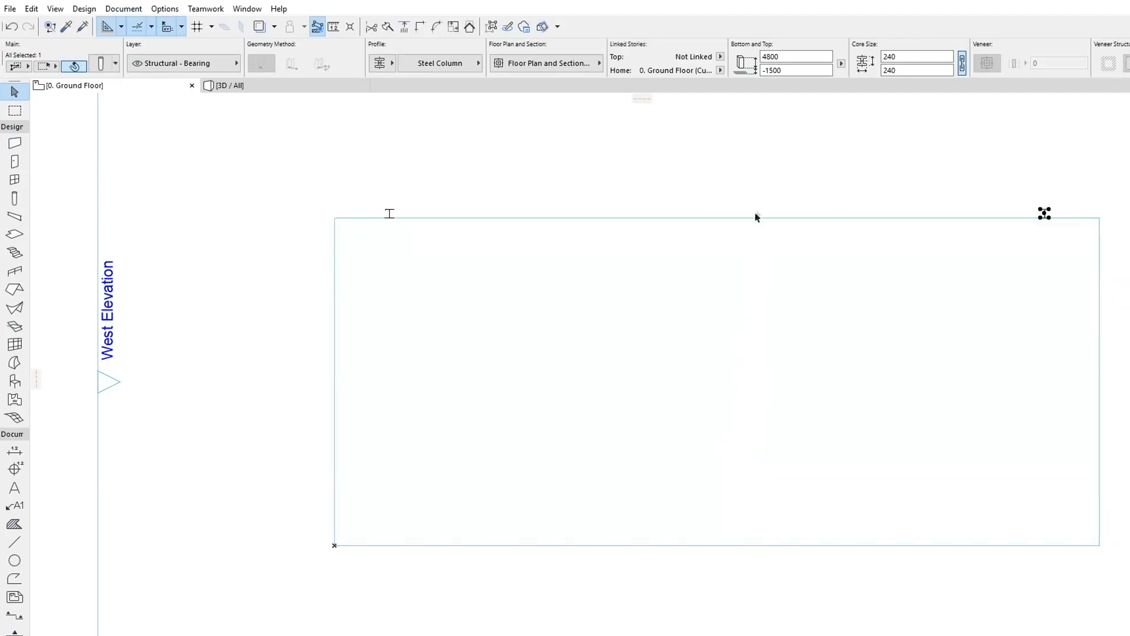
key(Escape)
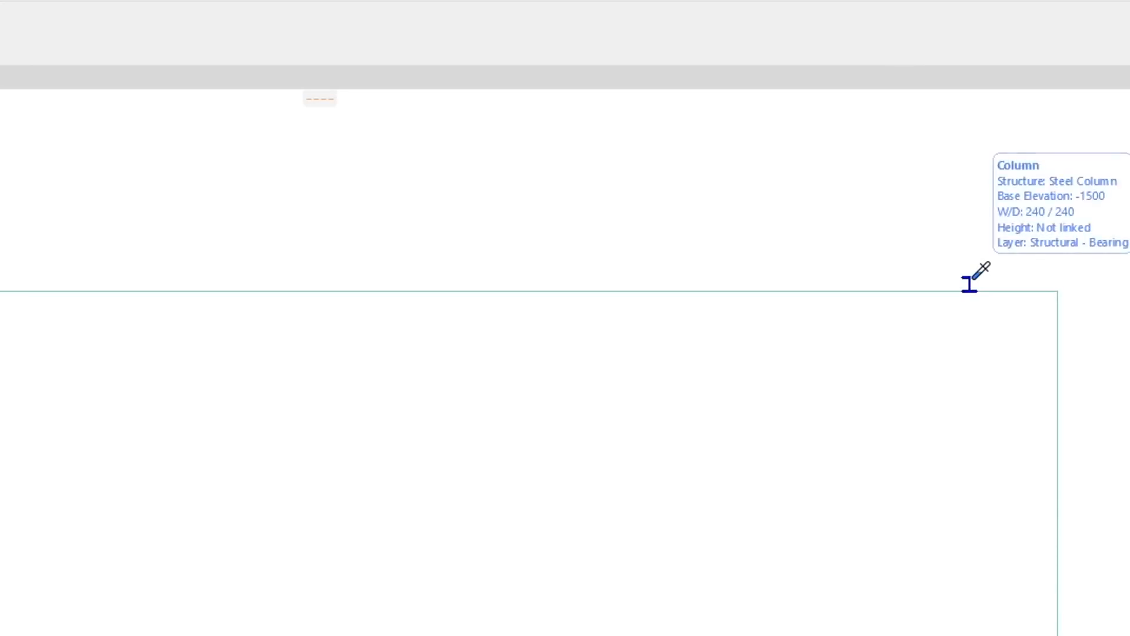
Pick up the mirrored column's settings and place two more steel columns freehand between the outer two, just above the slab's upper edge
alt+click(973, 278)
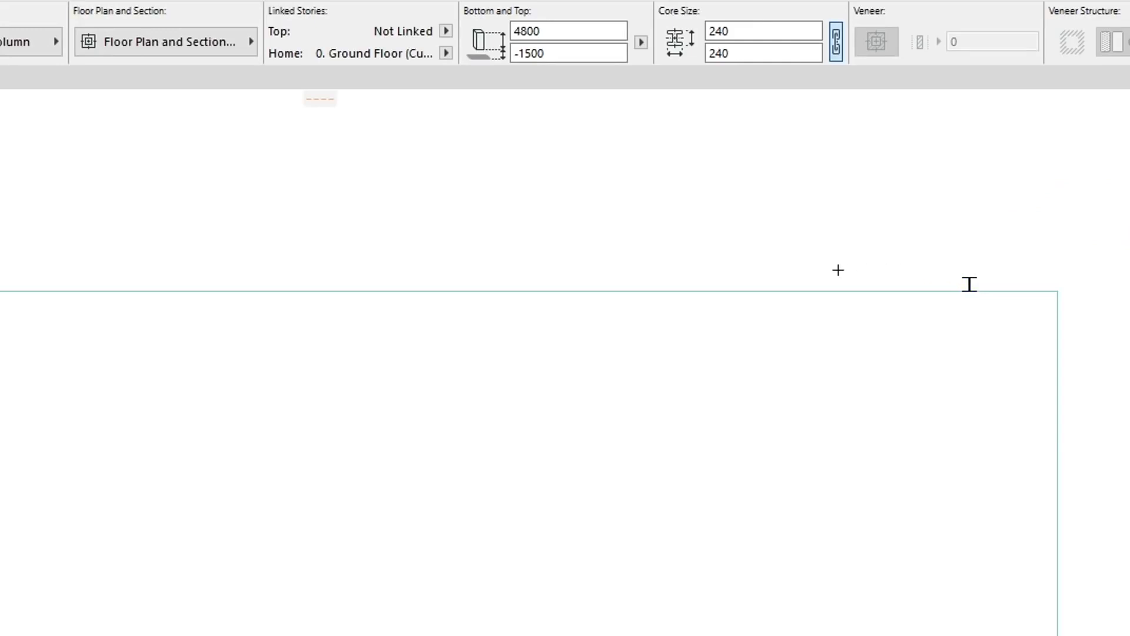
click(633, 271)
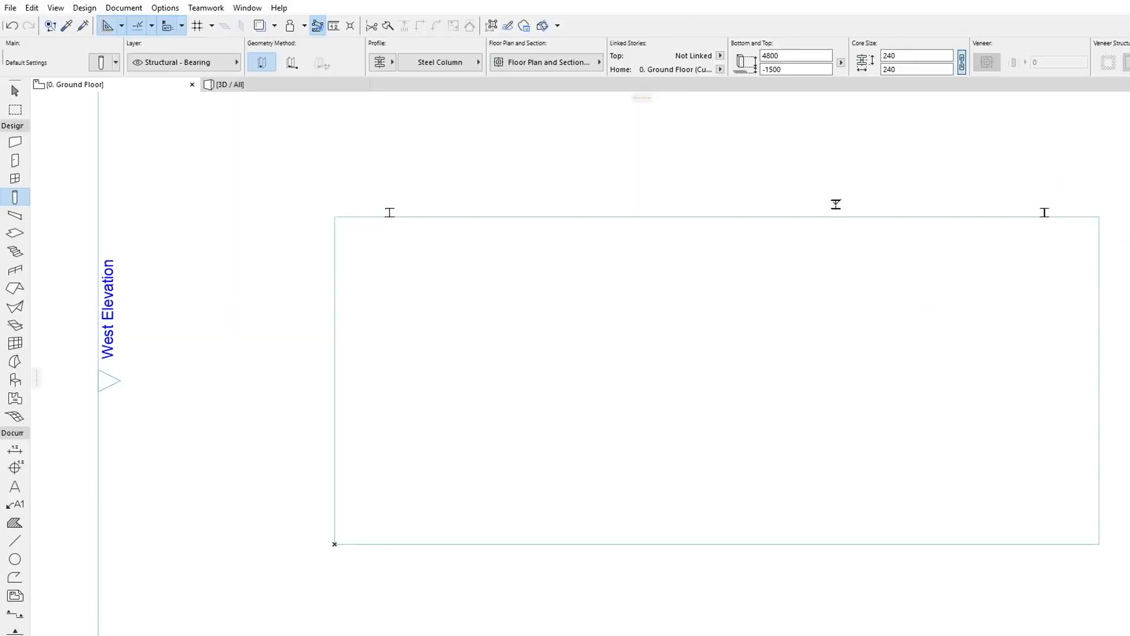
click(583, 206)
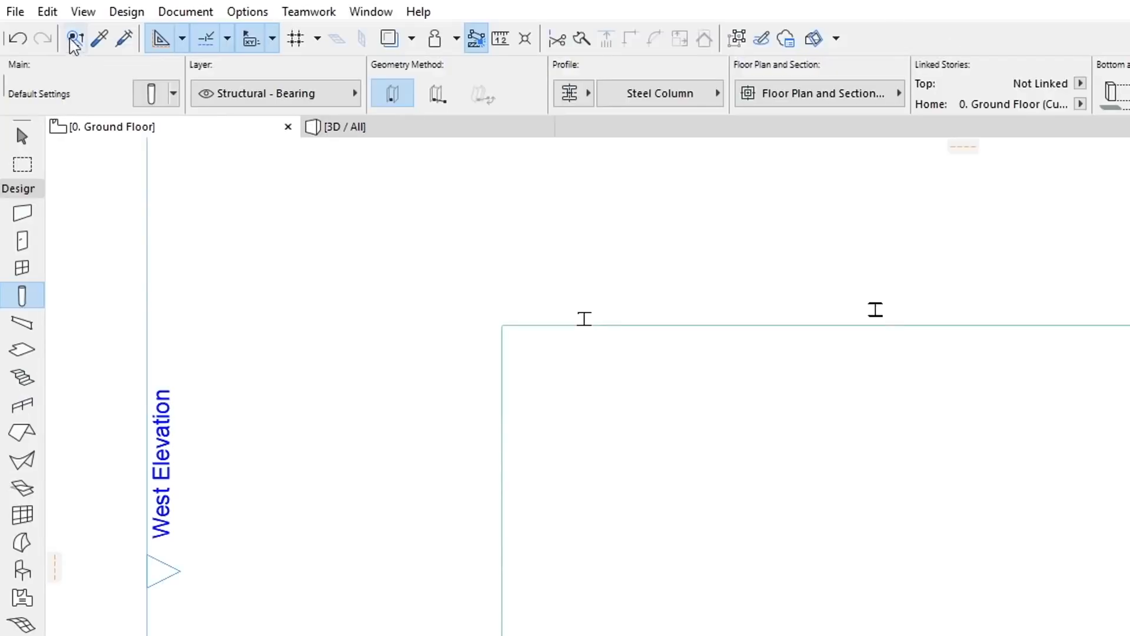
Select all columns and align them to the bottom so the upper row lies on one line
click(33, 10)
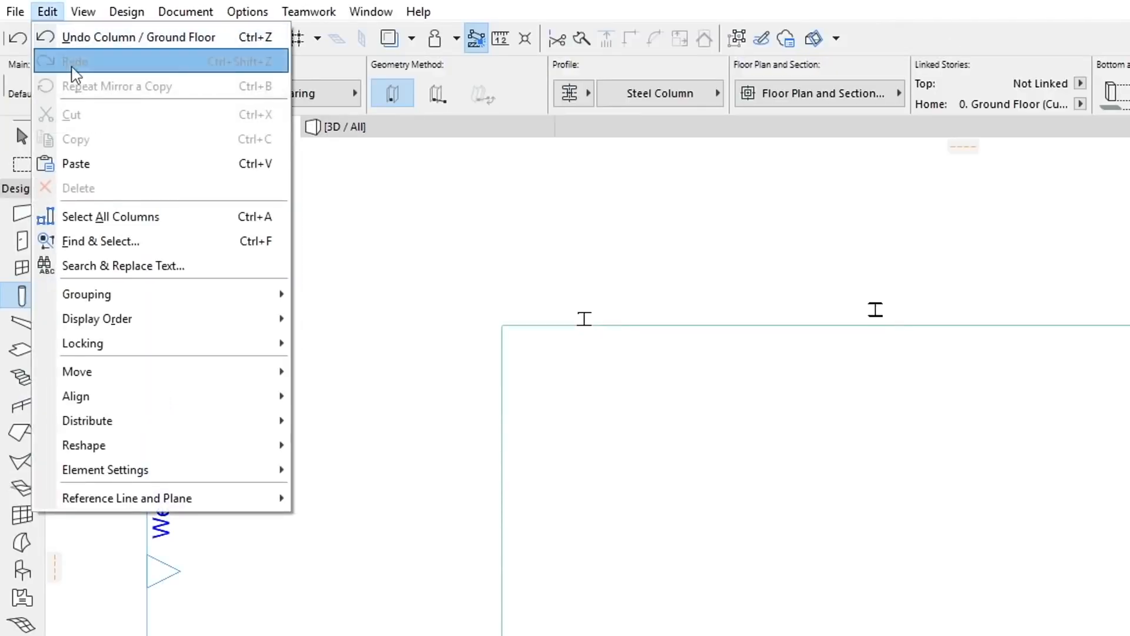
click(174, 219)
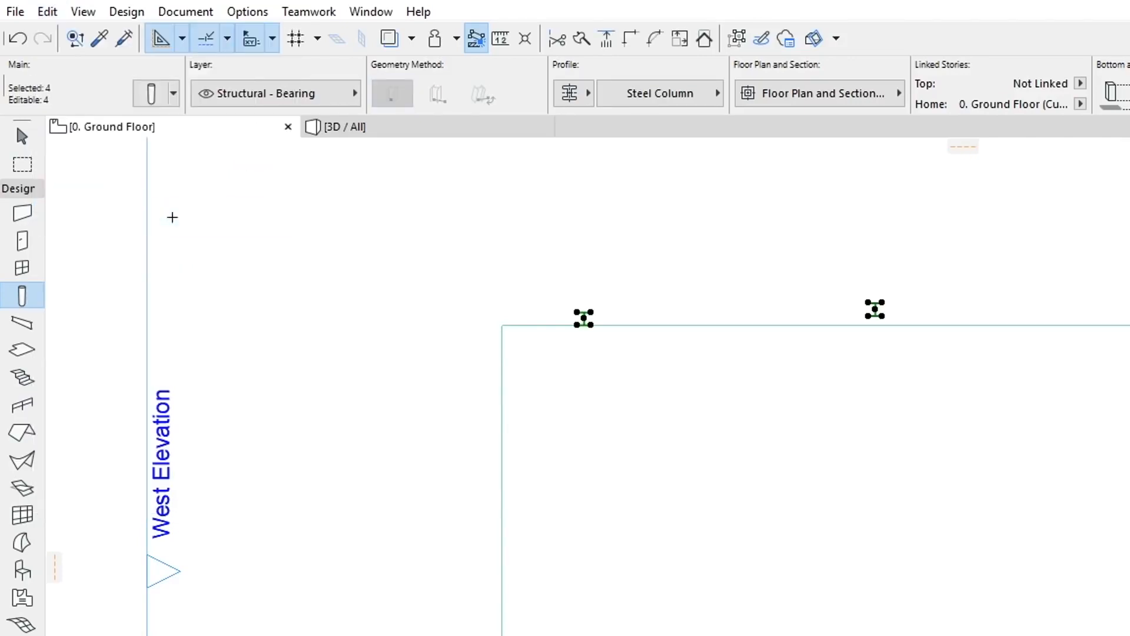
click(47, 12)
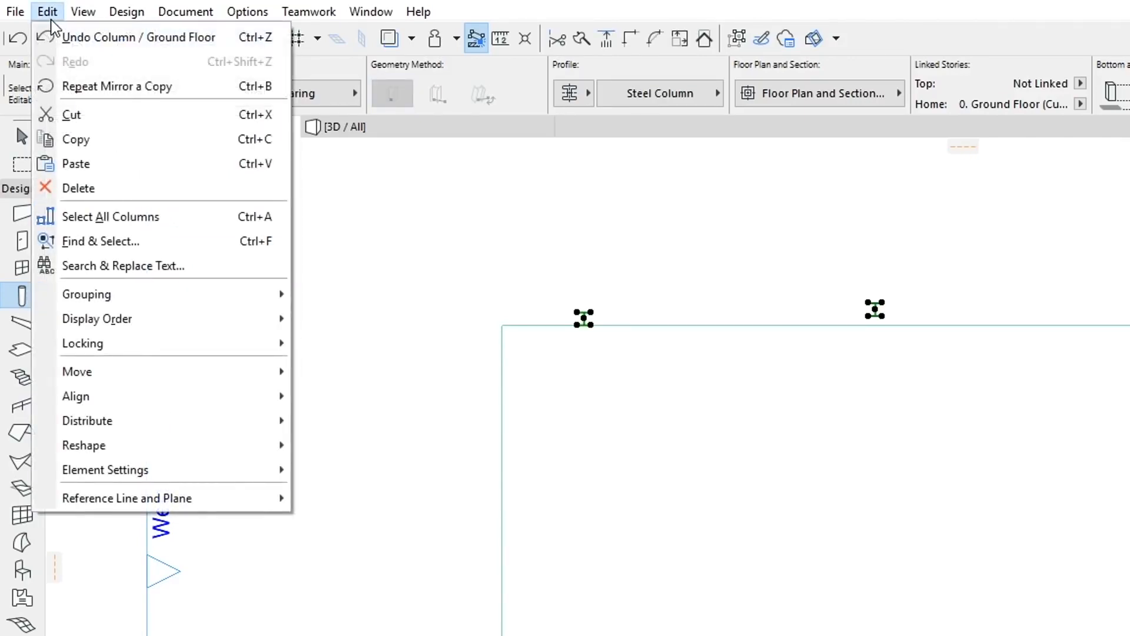
mouse_move(126, 397)
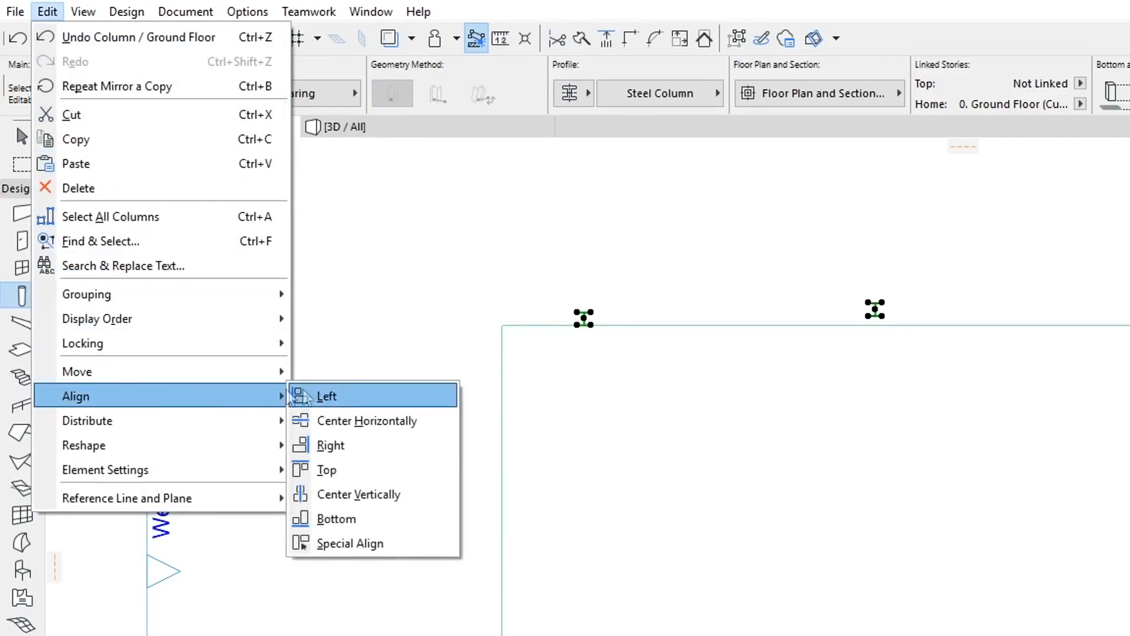
click(400, 520)
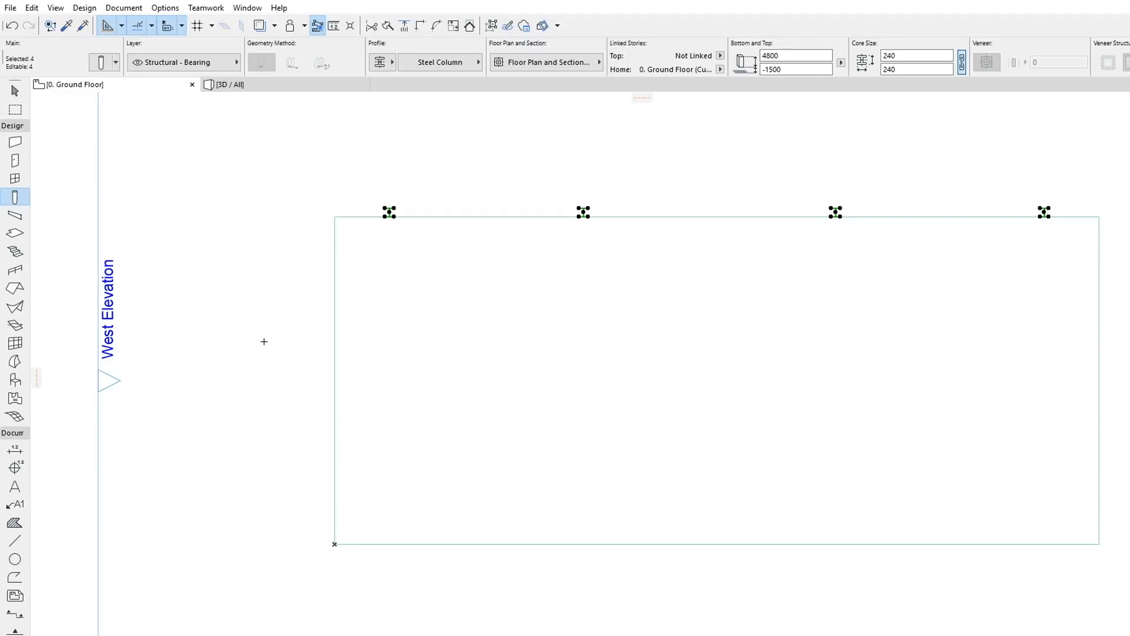
Distribute the four selected columns evenly along X
click(32, 8)
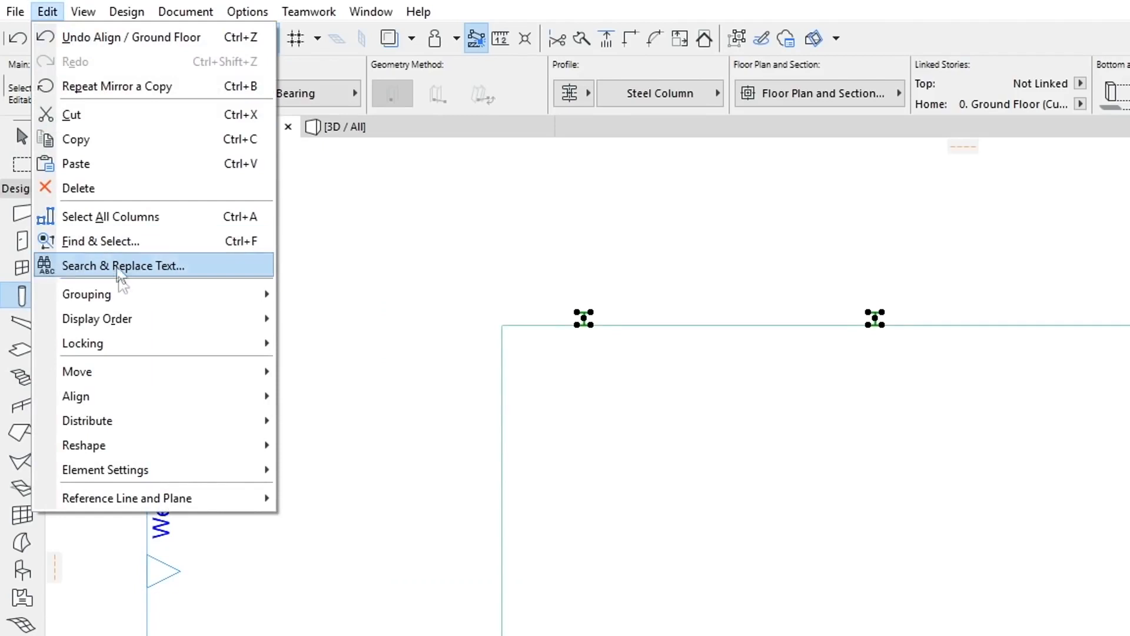
mouse_move(156, 425)
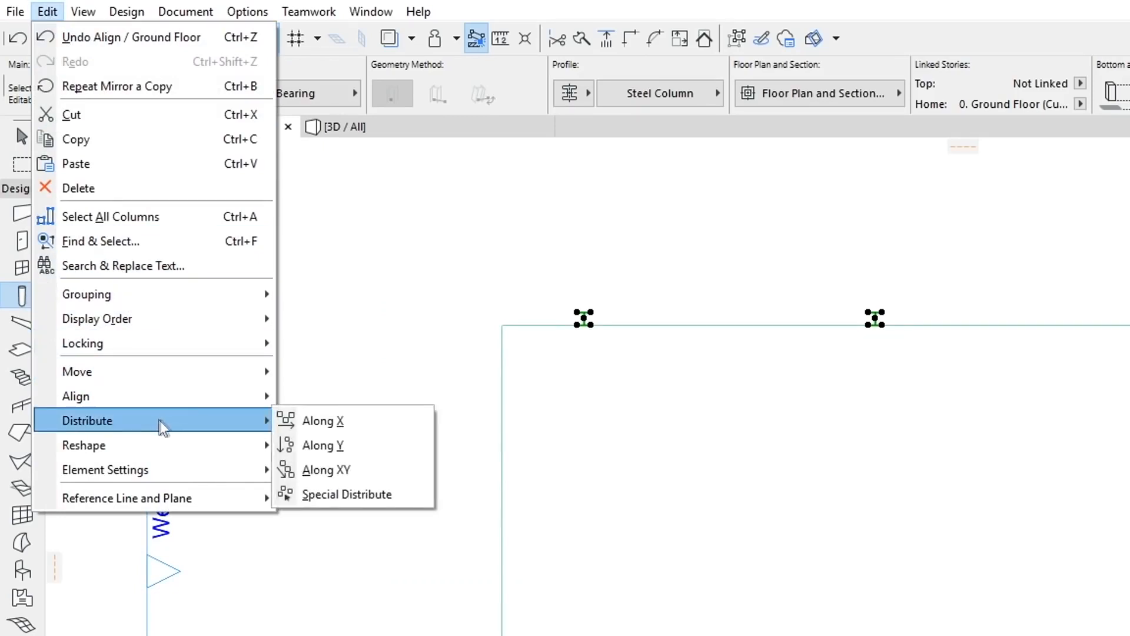
click(381, 427)
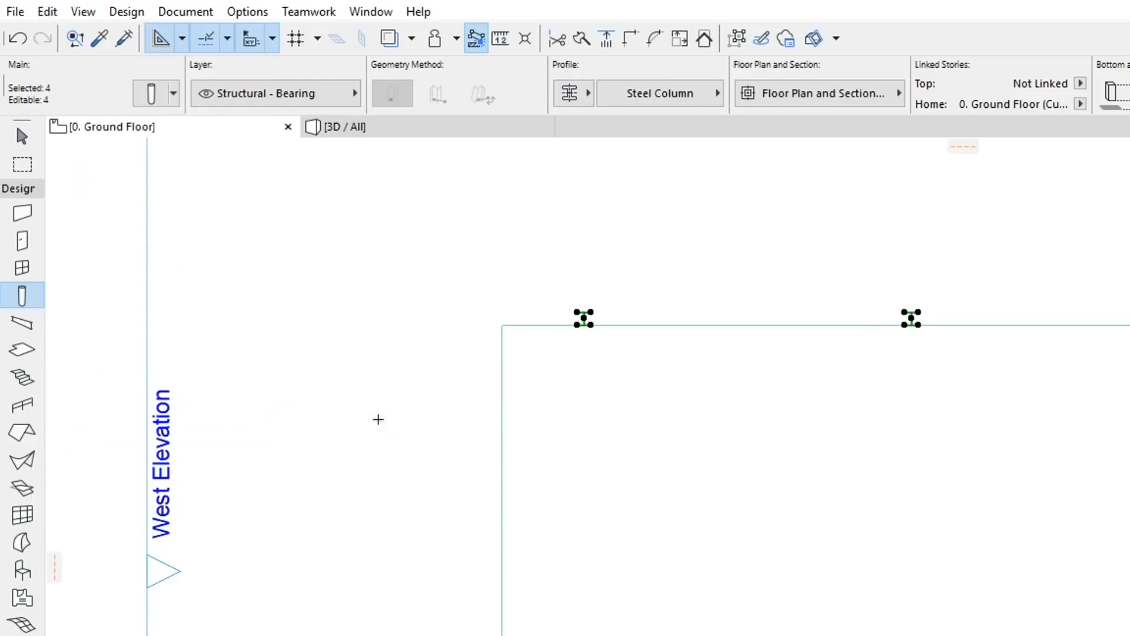
Mirror a copy of the four columns about the slab's horizontal centre line, starting at the west edge's midpoint, and clear the selection
right_click(379, 416)
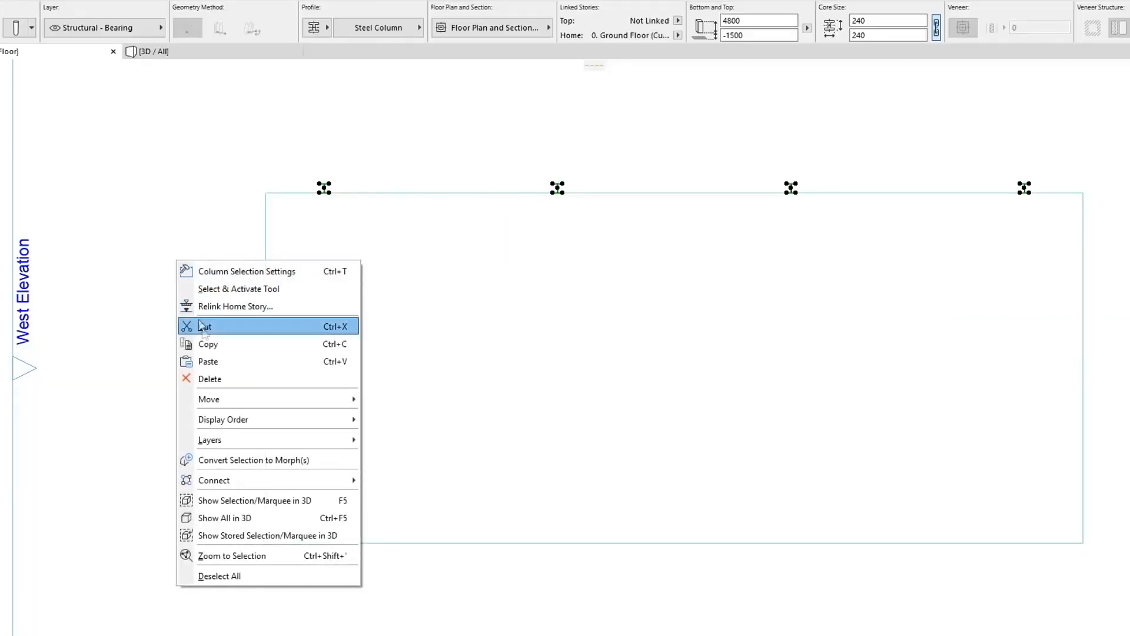
mouse_move(315, 398)
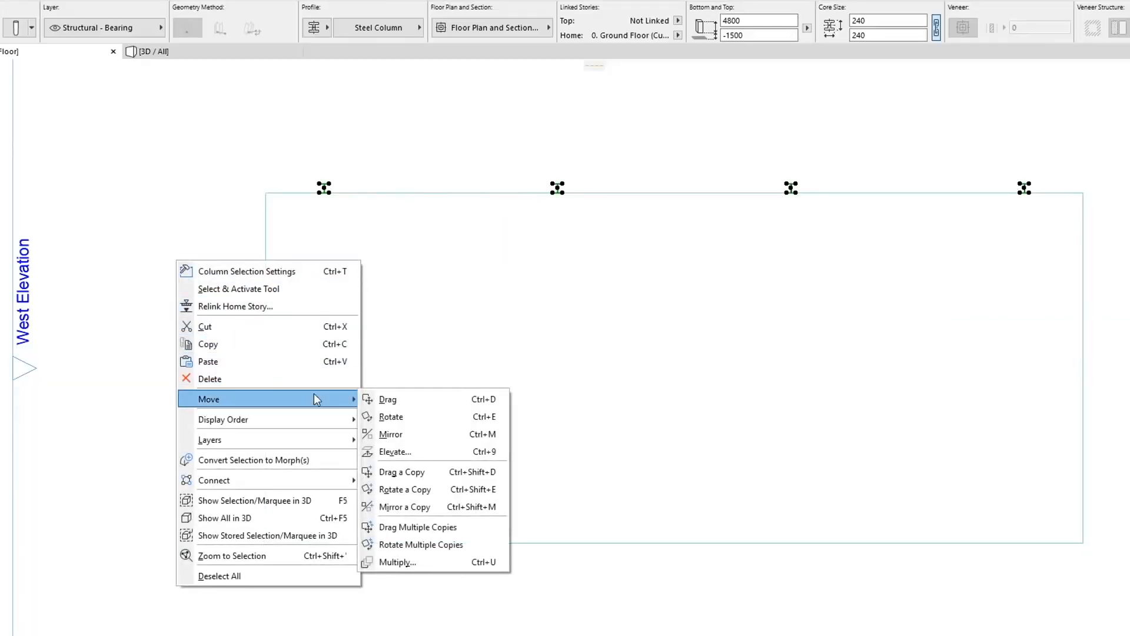
click(440, 507)
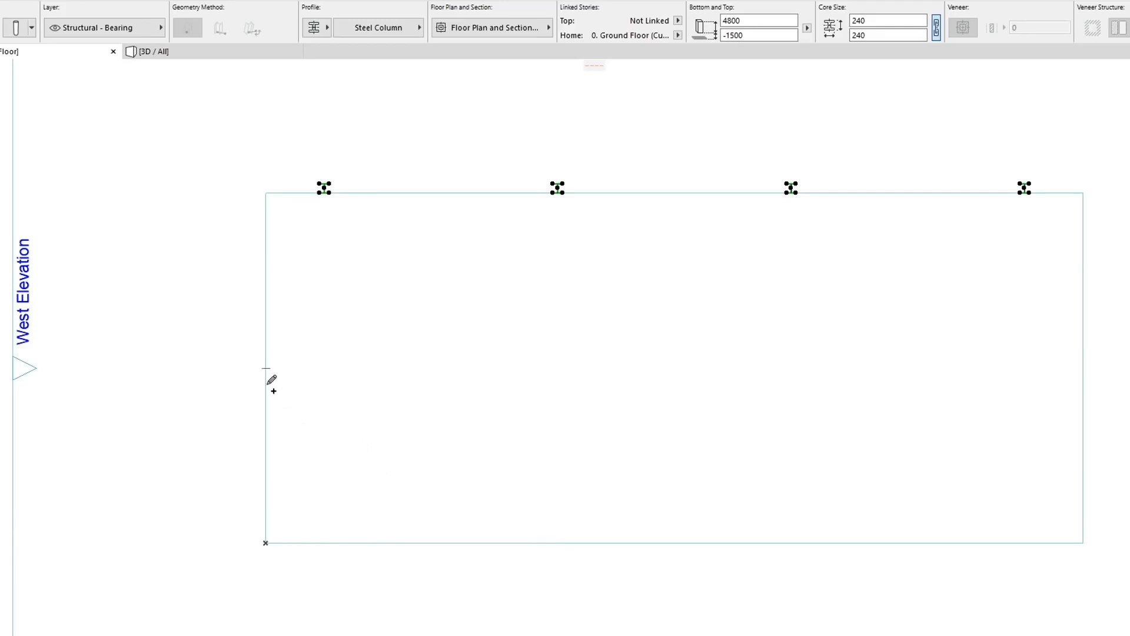
click(265, 368)
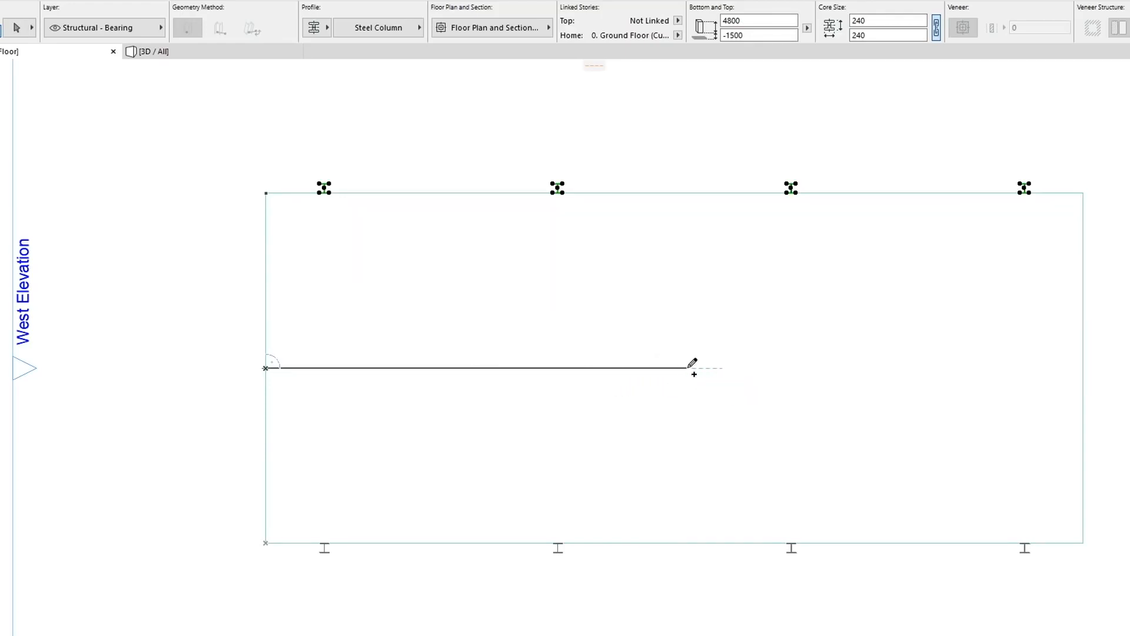
click(689, 367)
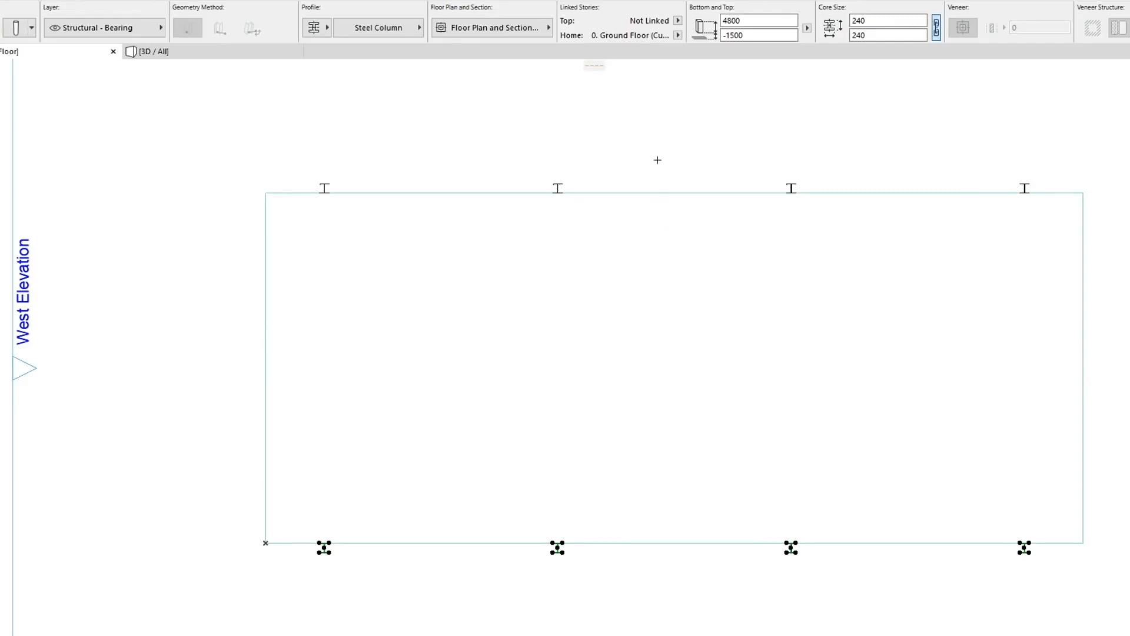
key(Escape)
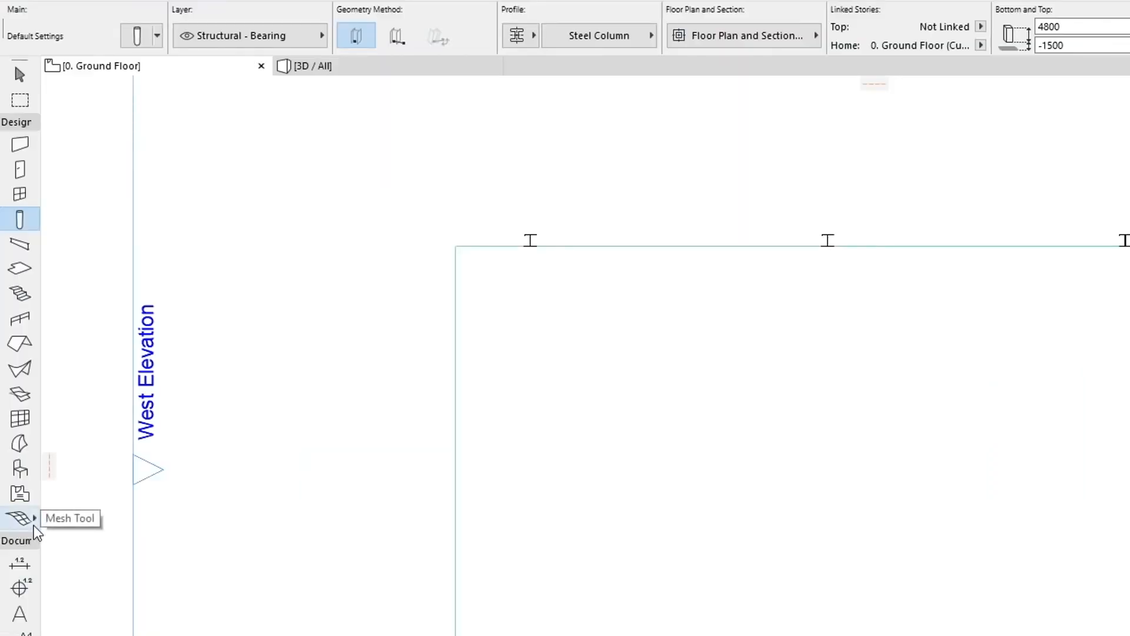
Draw a rectangular mesh from the Terrain favorite, with its first corner at X -10500, Y -16500 and dimensions of 42000 by 42000
click(34, 525)
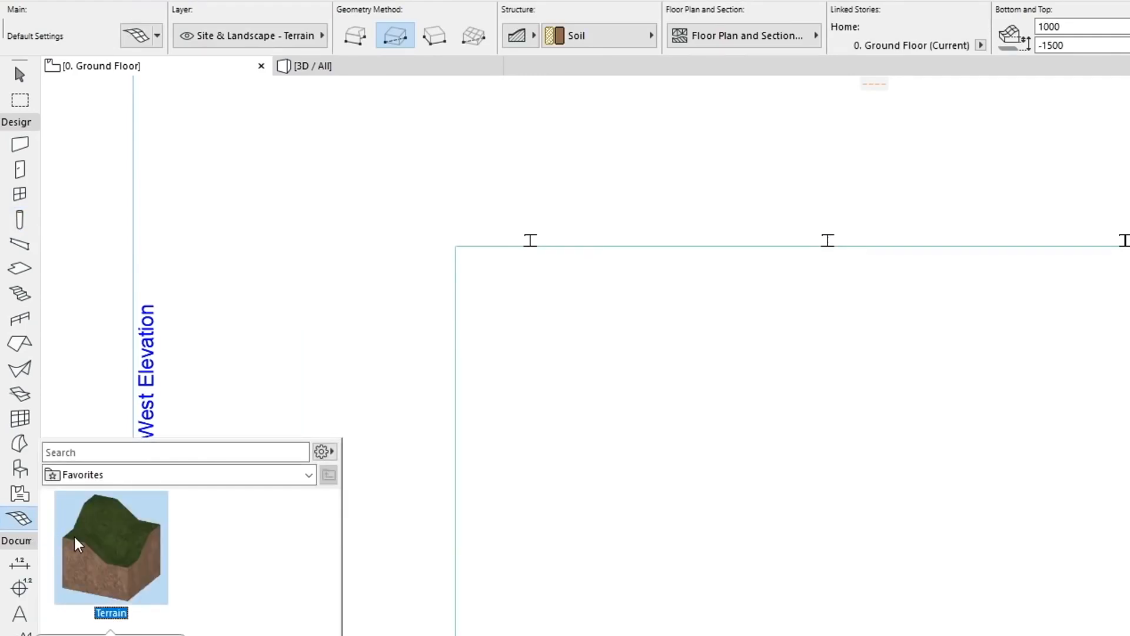
double_click(73, 535)
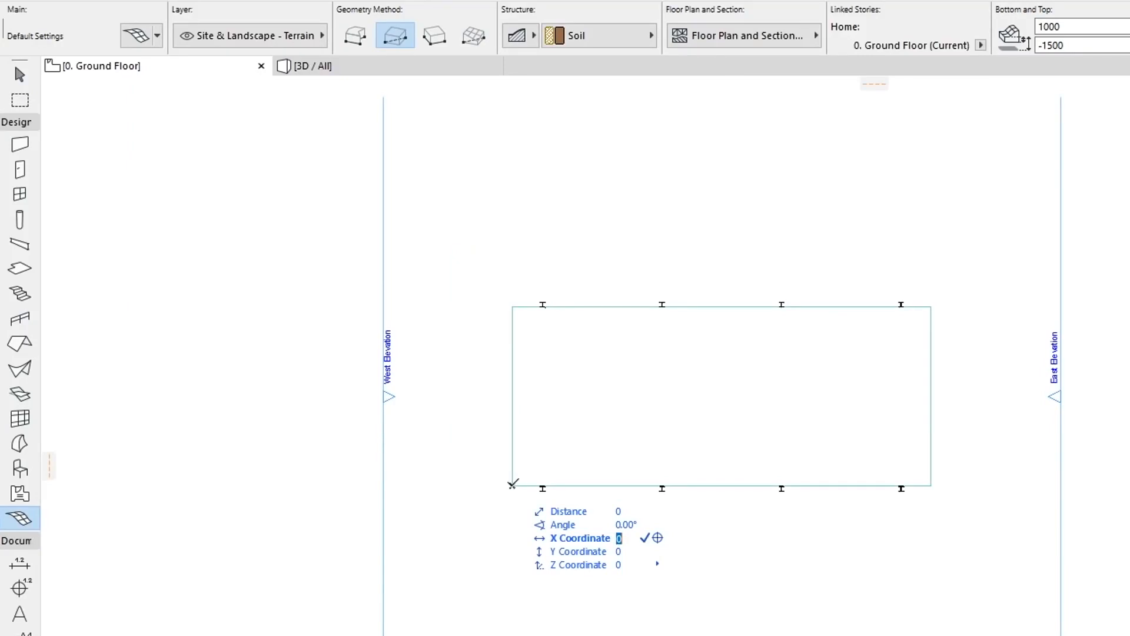
text(0500)
text(-105)
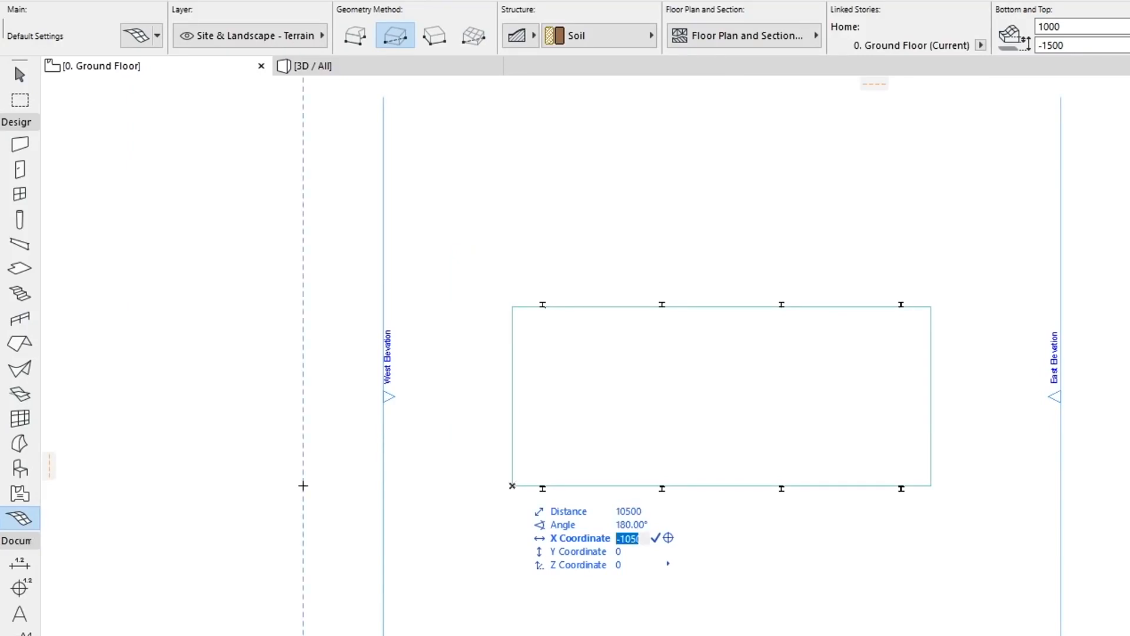
key(Tab)
text(16500)
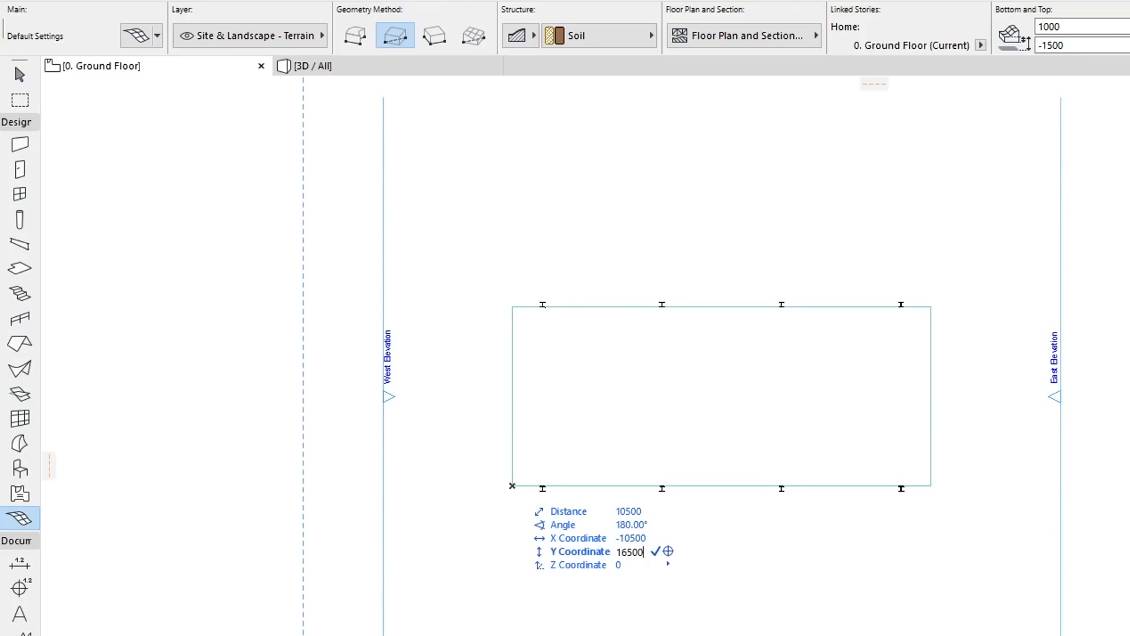
text(-)
key(Return)
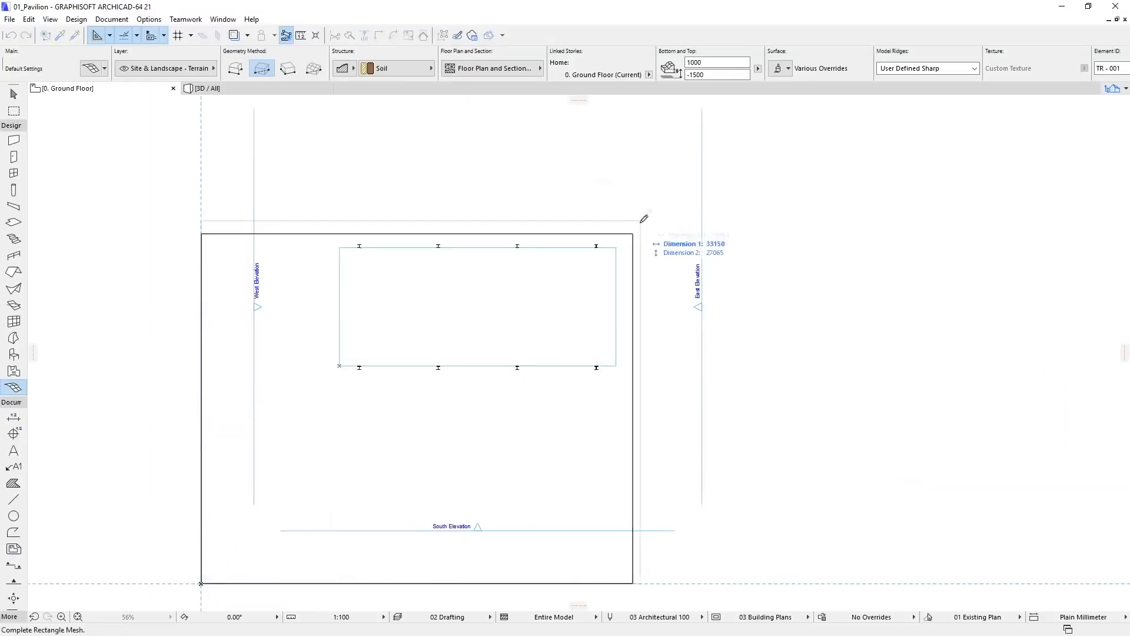
text(42000)
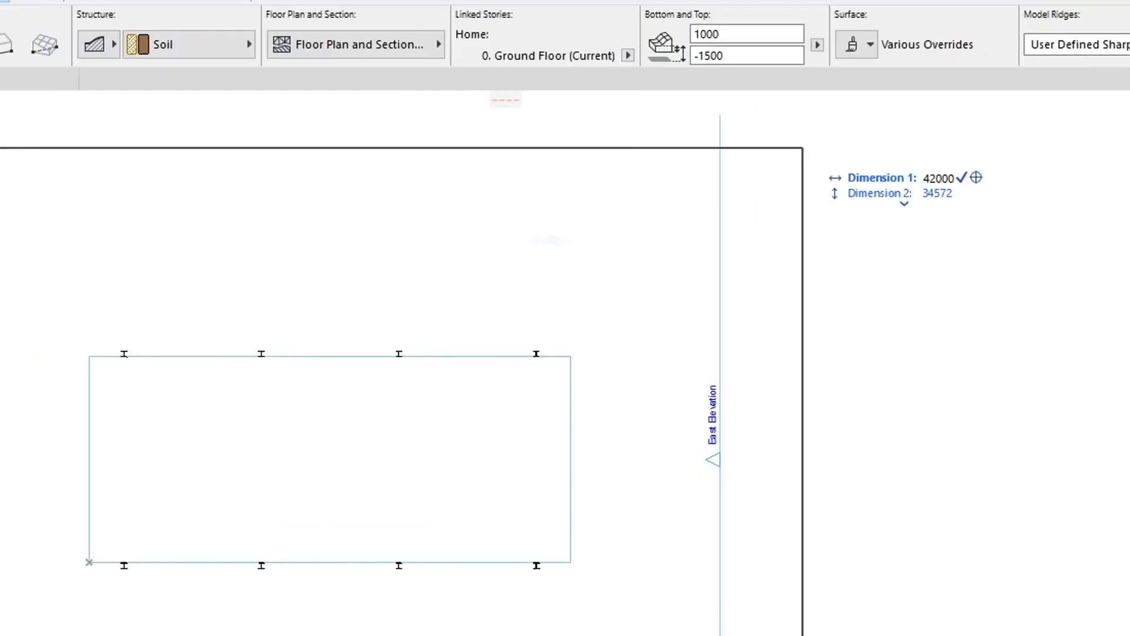
key(Tab)
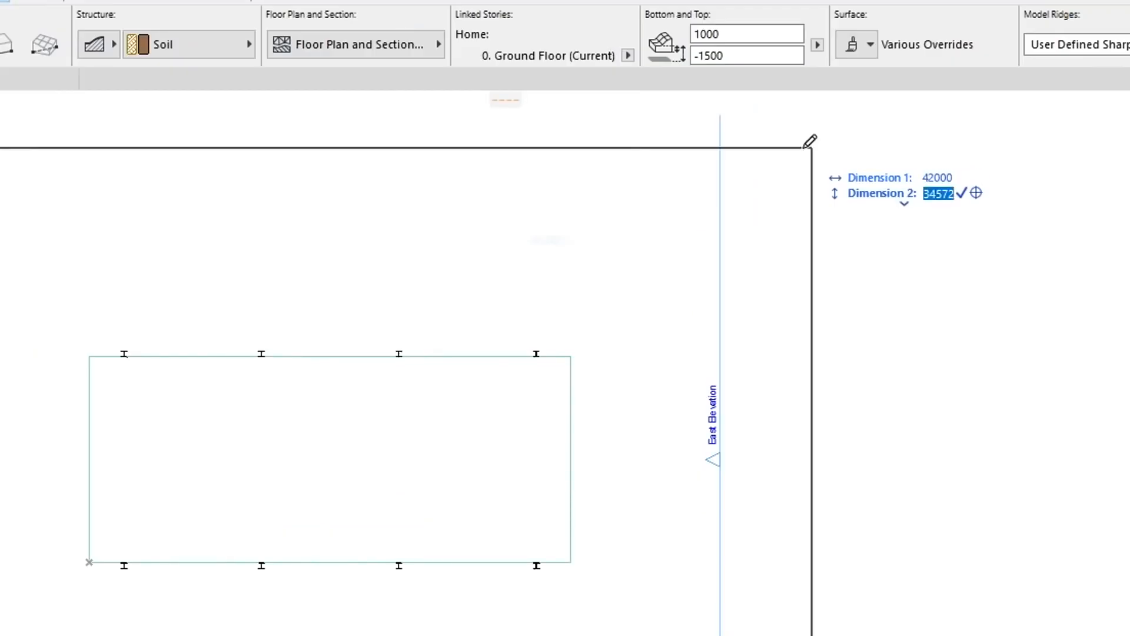
text(42000)
key(Return)
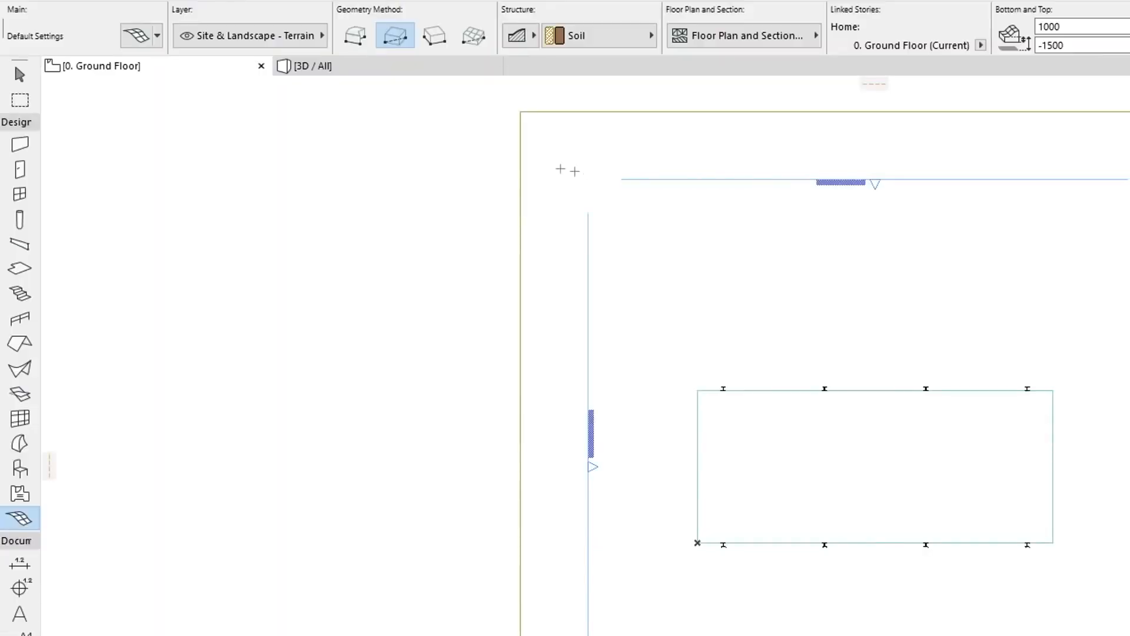
Examine the slab, both column rows and the terrain in the 3D view
click(440, 72)
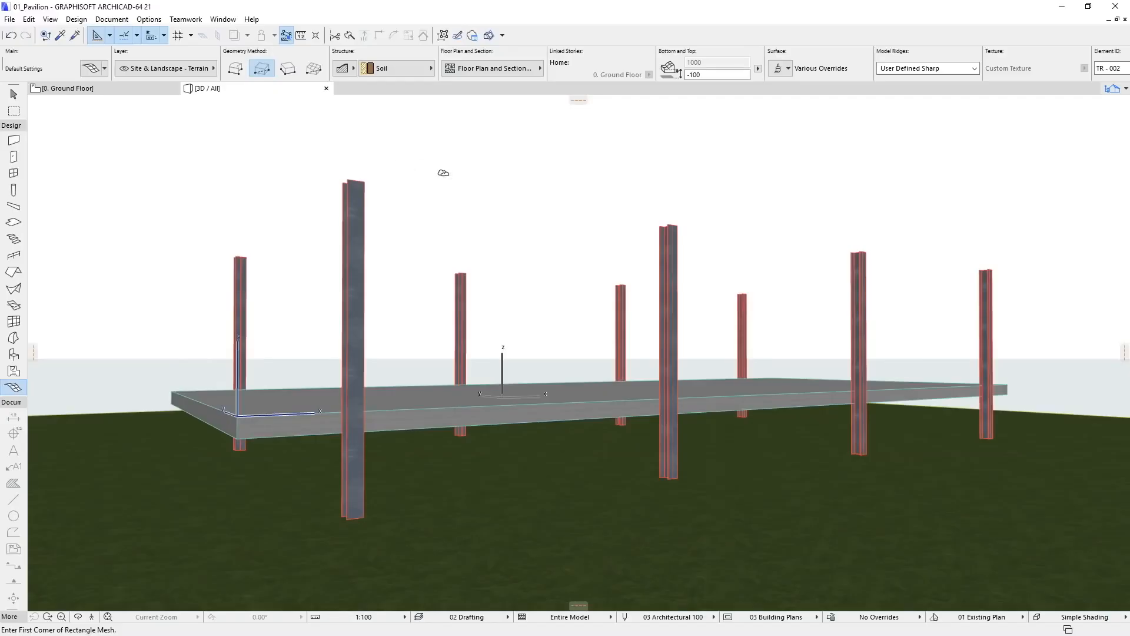
shift+middle_drag(443, 175, 638, 189)
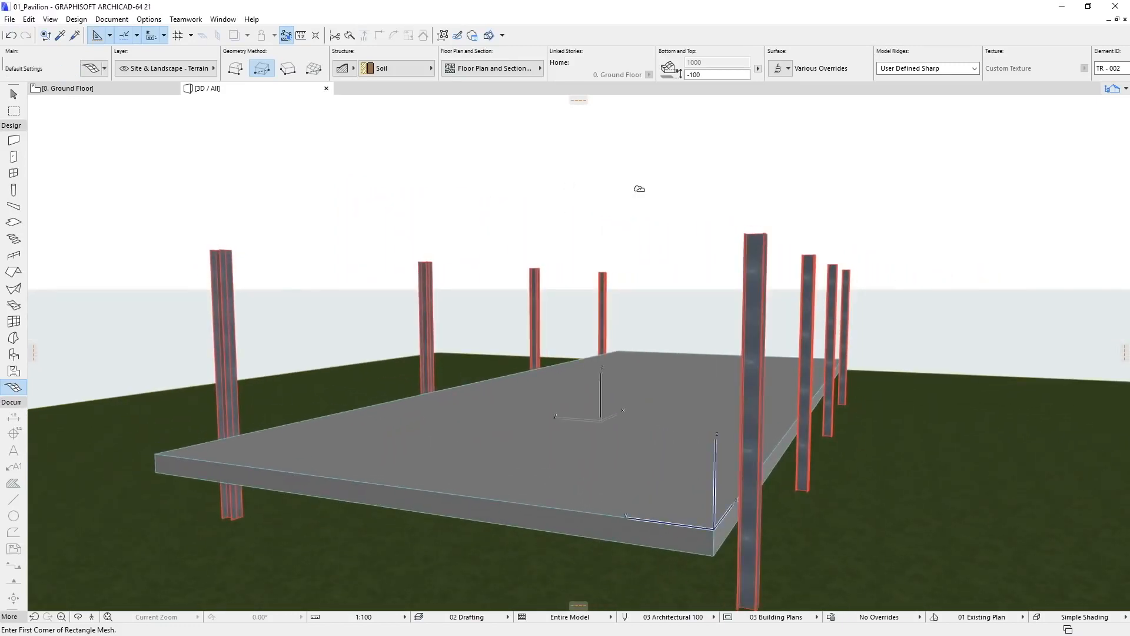